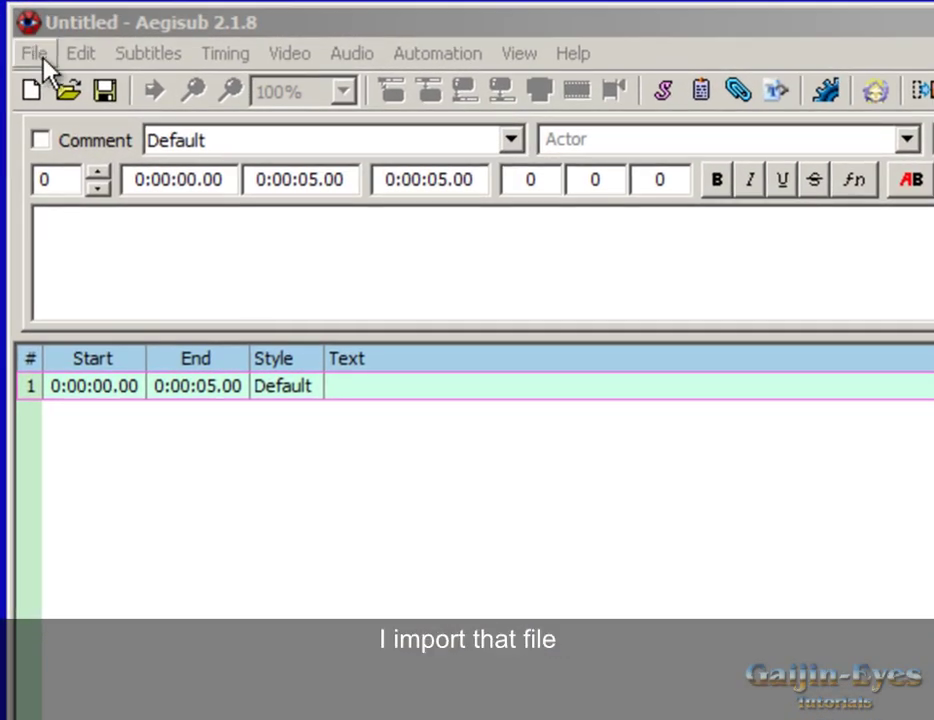
Step: Open rawtext1.txt in Aegisub as untimed dialogue lines, accepting the default text import options
{"action": "left_click", "coordinate": [40, 58]}
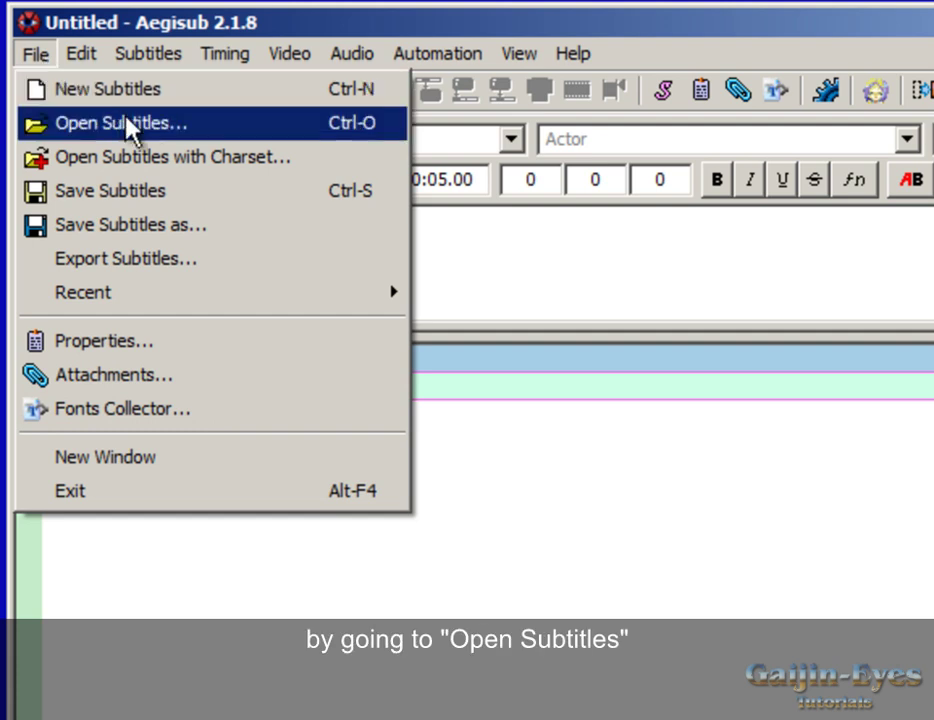
{"action": "left_click", "coordinate": [187, 132]}
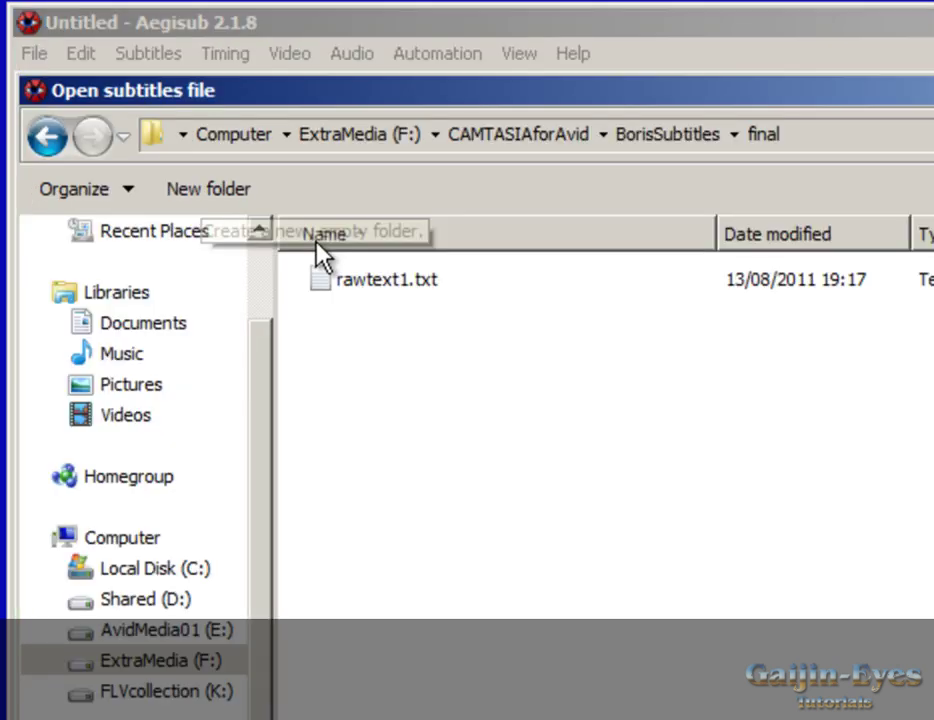
{"action": "double_click", "coordinate": [358, 290]}
{"action": "left_click", "coordinate": [390, 460]}
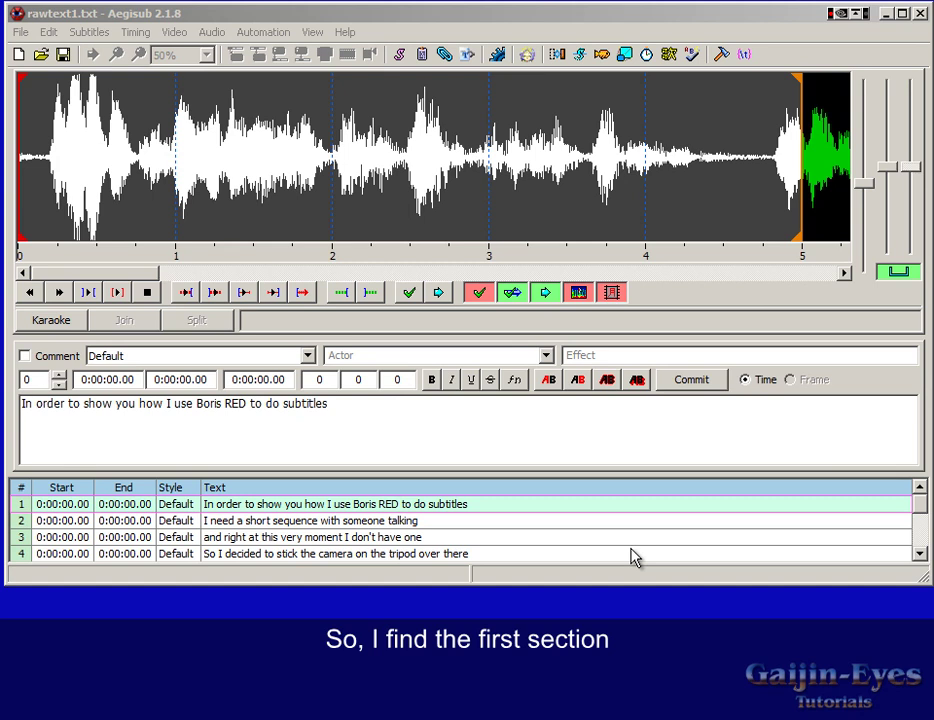
Step: Time line 1 from 0:00:00.16 to 0:00:04.45 and line 2 from 4.73 to 7.95 seconds, committing each
{"action": "left_click", "coordinate": [43, 200]}
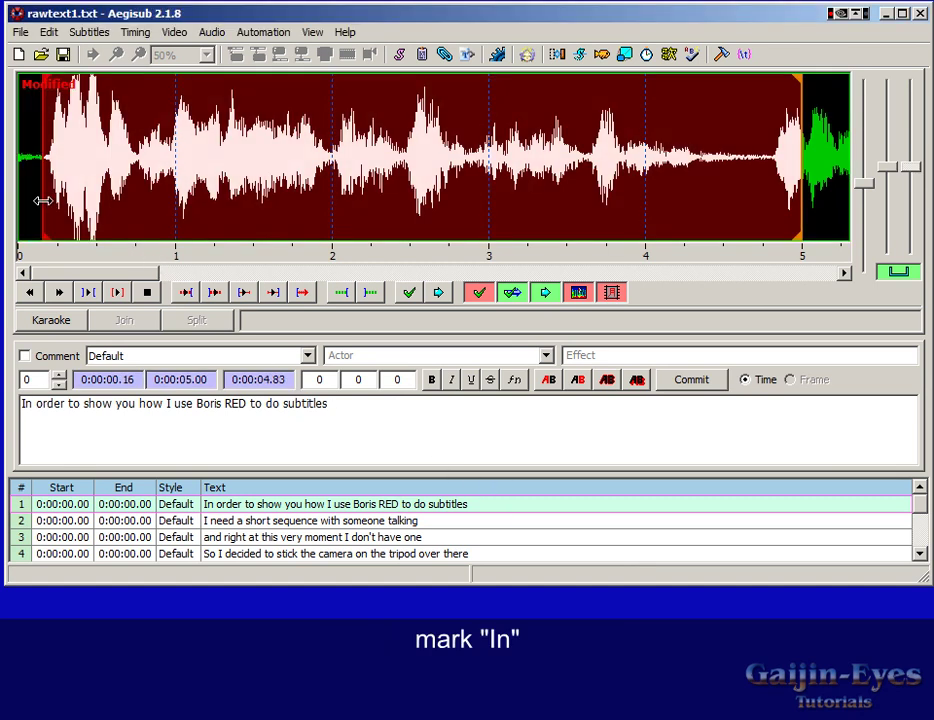
{"action": "right_click", "coordinate": [716, 208]}
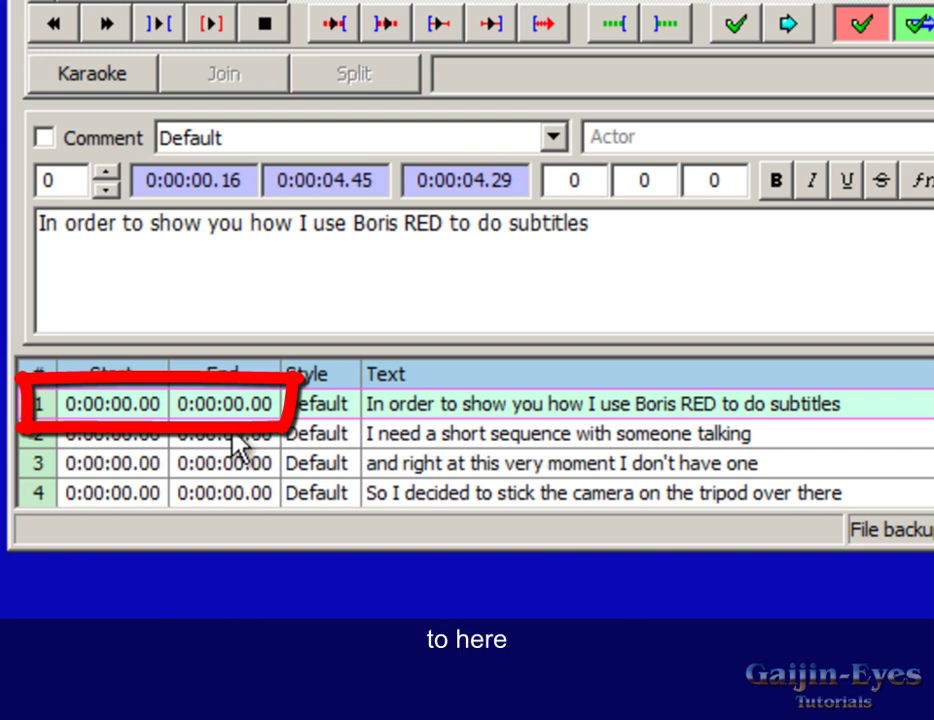
{"action": "key", "text": "Return"}
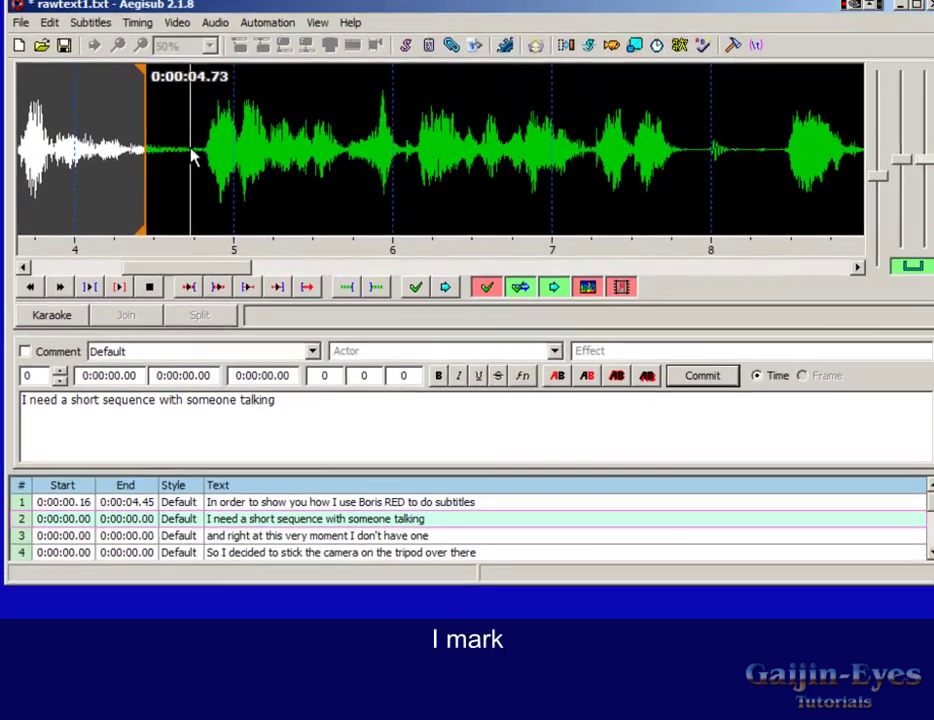
{"action": "left_click", "coordinate": [194, 156]}
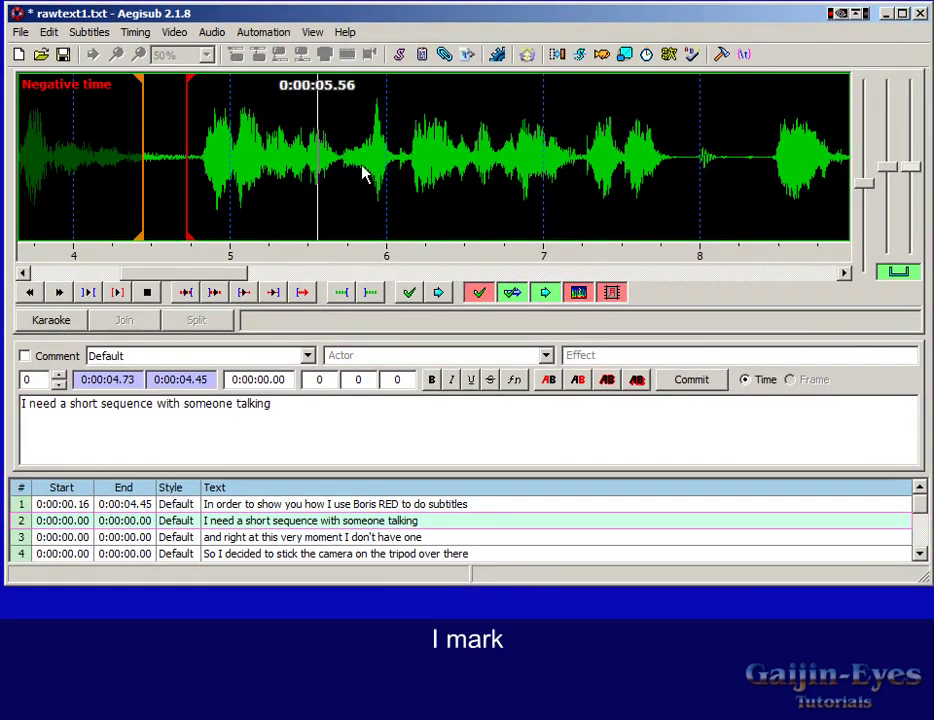
{"action": "right_click", "coordinate": [695, 175]}
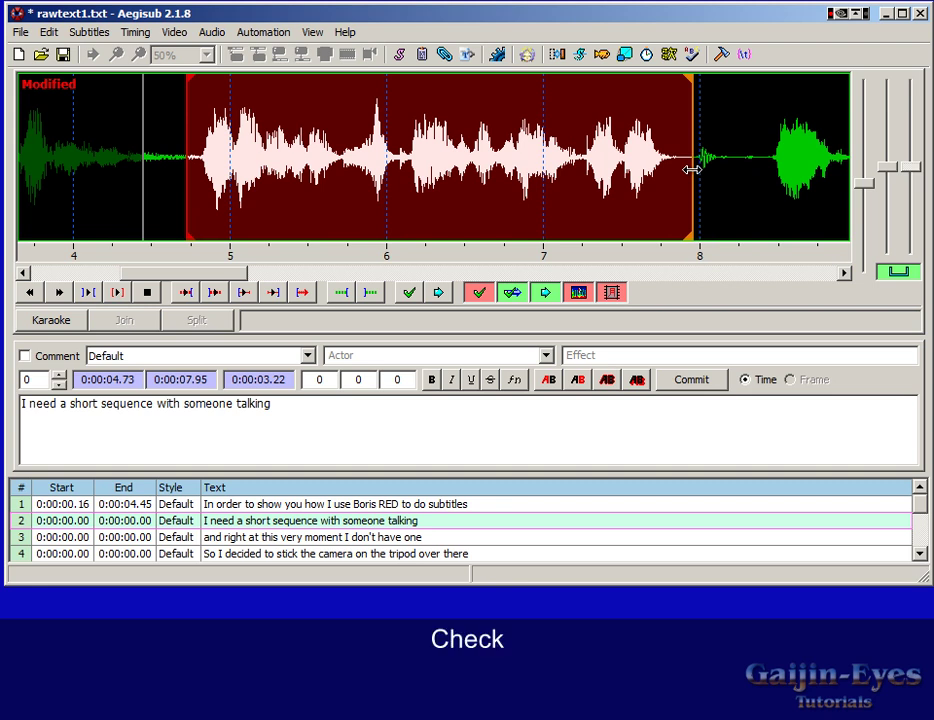
{"action": "key", "text": "s"}
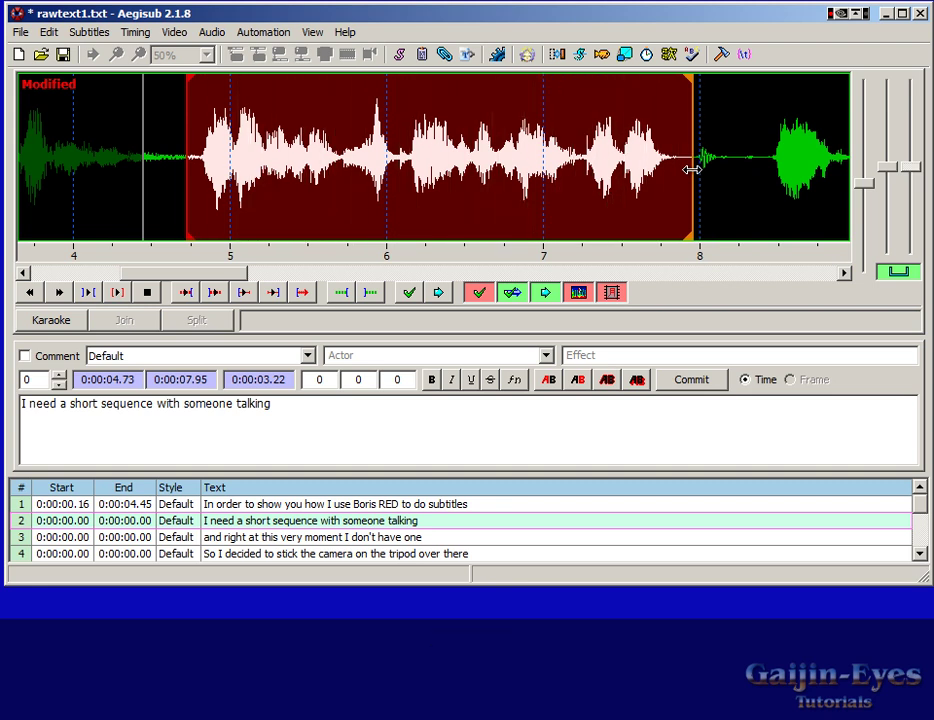
{"action": "left_click", "coordinate": [699, 388]}
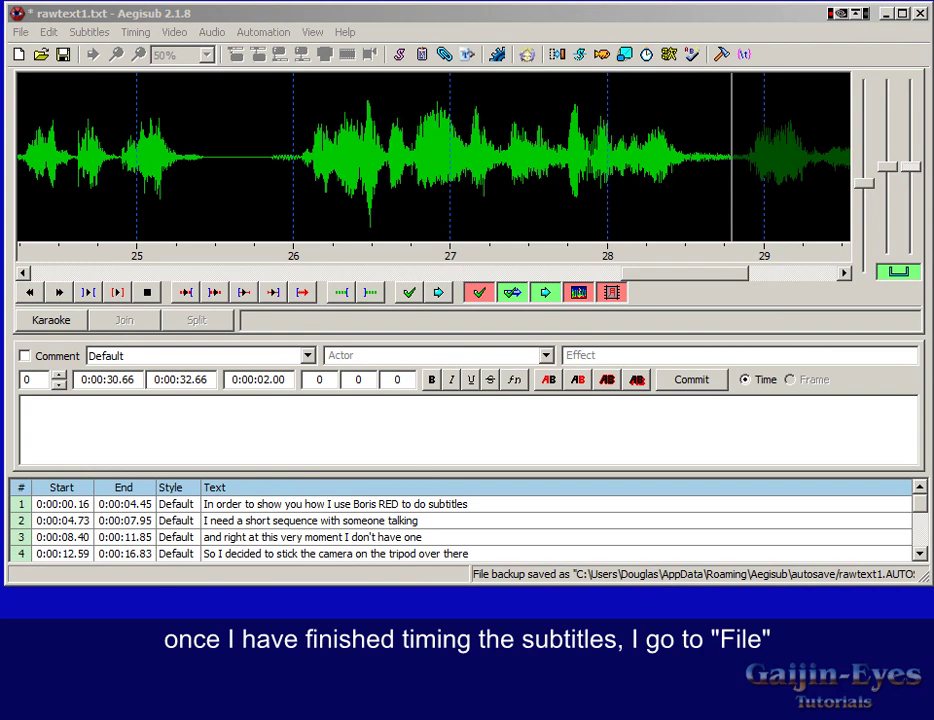
Step: Export the subtitles as Adobe Encore file borisredtext1 at 29.970 FPS
{"action": "left_click", "coordinate": [30, 35]}
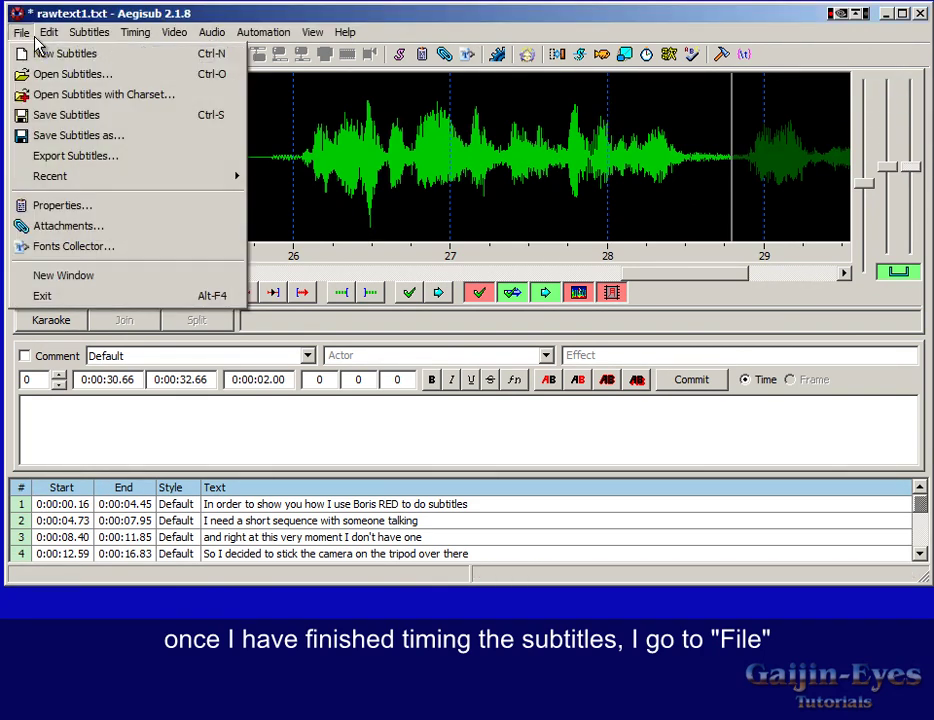
{"action": "left_click", "coordinate": [95, 158]}
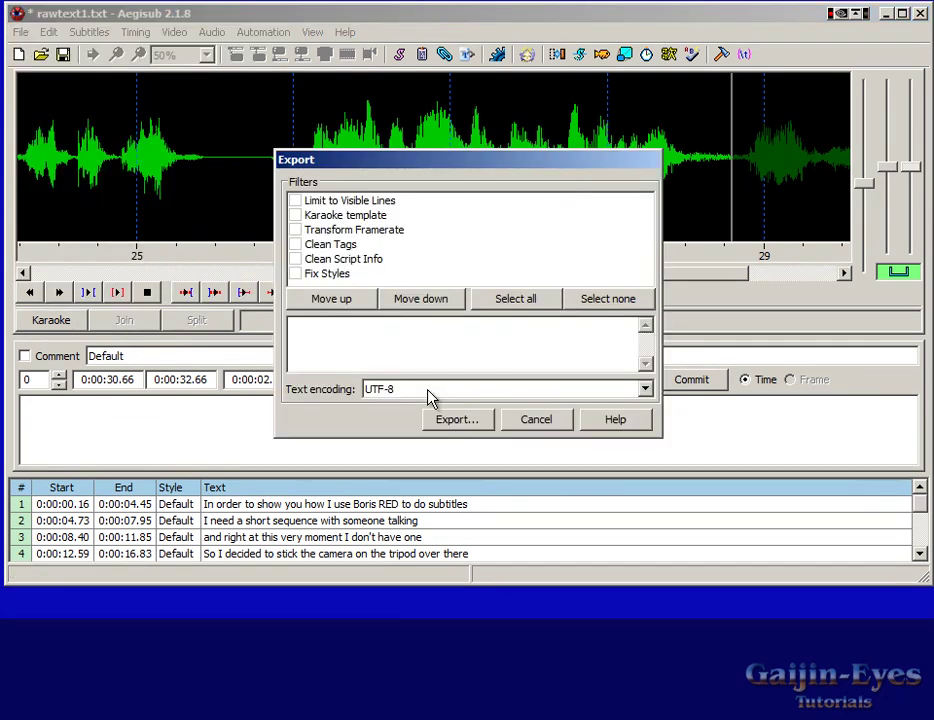
{"action": "left_click", "coordinate": [476, 428]}
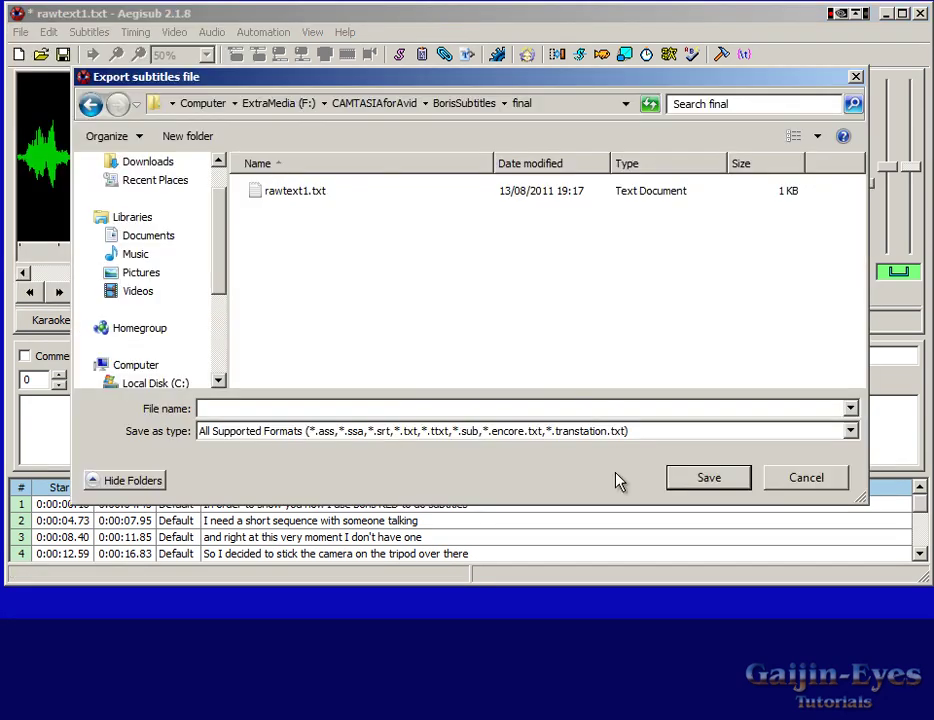
{"action": "left_click", "coordinate": [851, 432]}
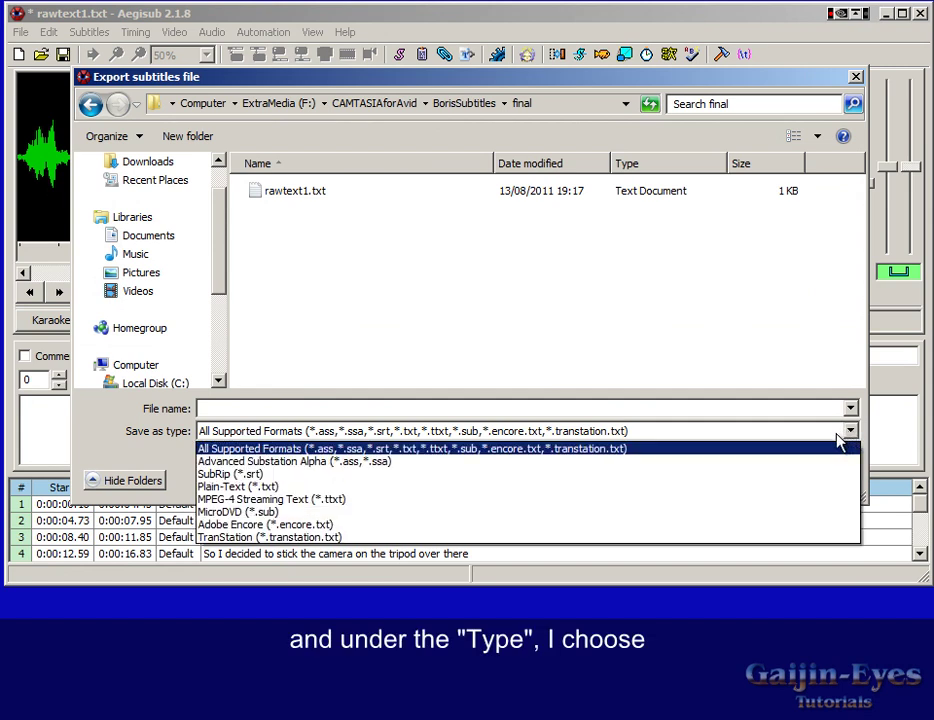
{"action": "left_click", "coordinate": [349, 525]}
{"action": "key", "text": "shift+Tab"}
{"action": "type", "text": "b"}
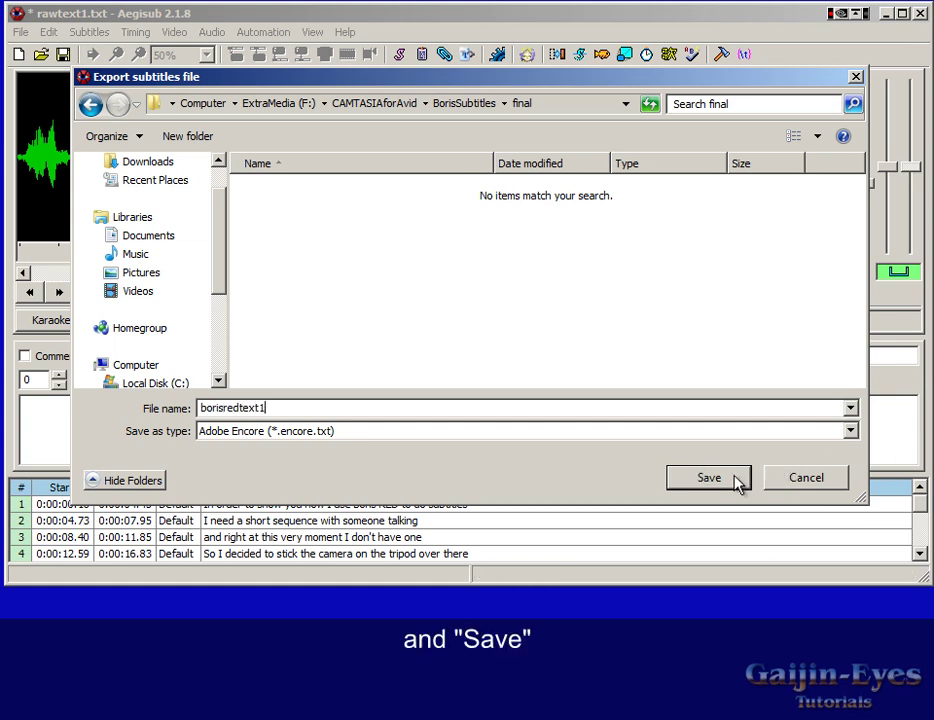
{"action": "left_click", "coordinate": [738, 482]}
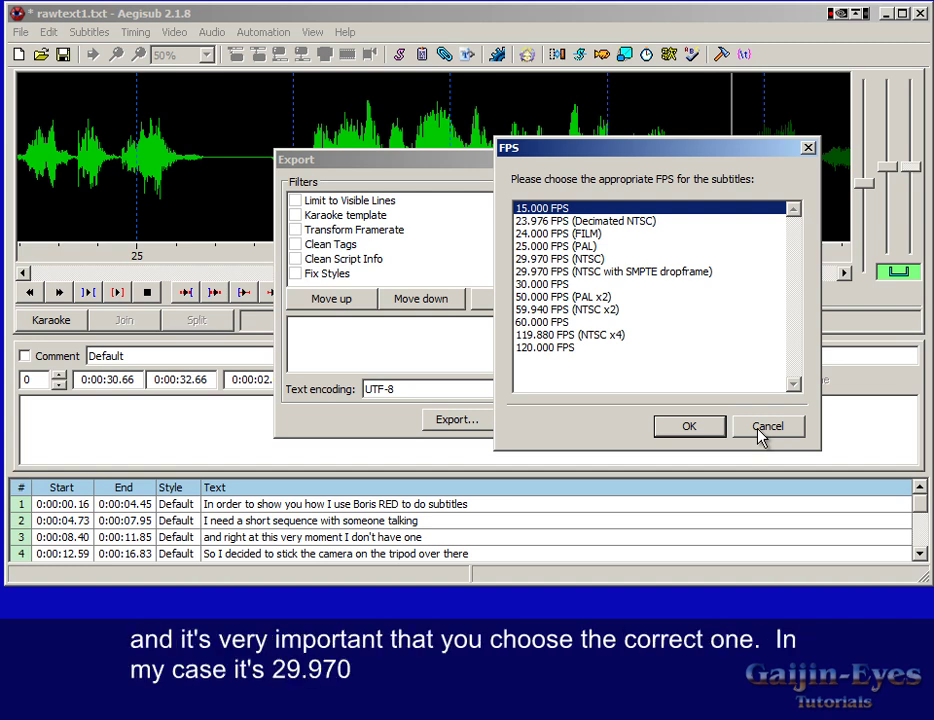
{"action": "double_click", "coordinate": [558, 259]}
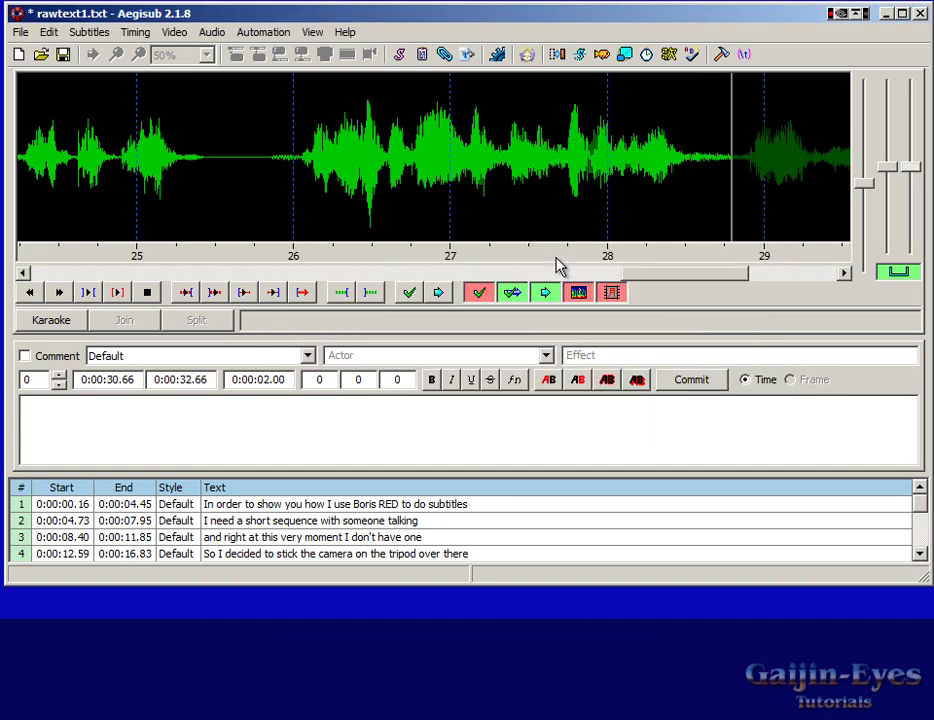
Step: Save the Aegisub subtitle project with Ctrl+S
{"action": "key", "text": "ctrl+s"}
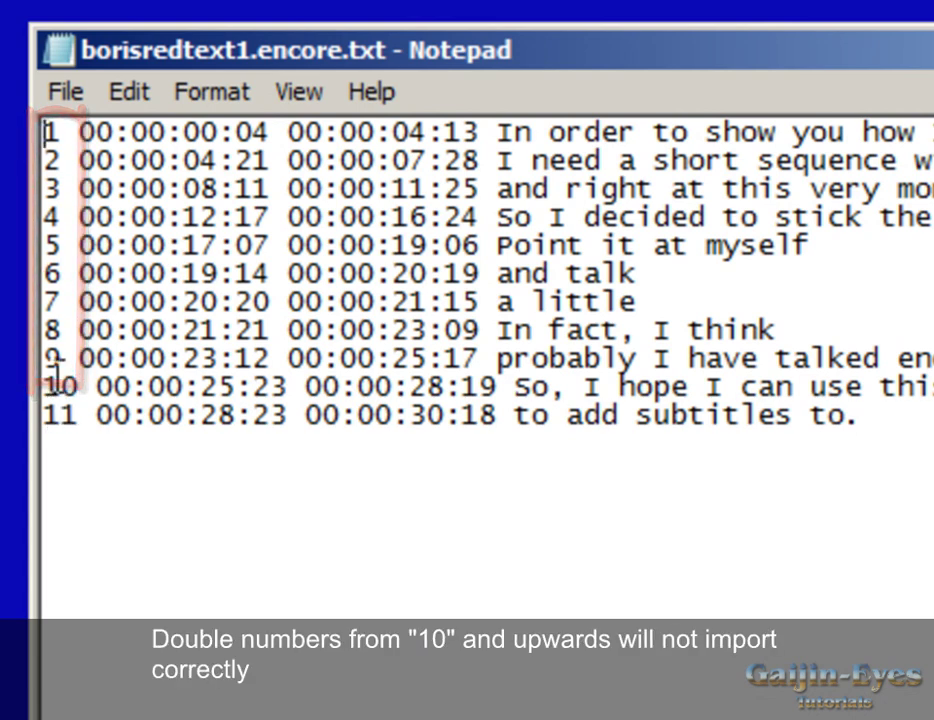
Step: Delete the leading line numbers 1 through 6 from the first six subtitle lines
{"action": "left_click", "coordinate": [57, 405]}
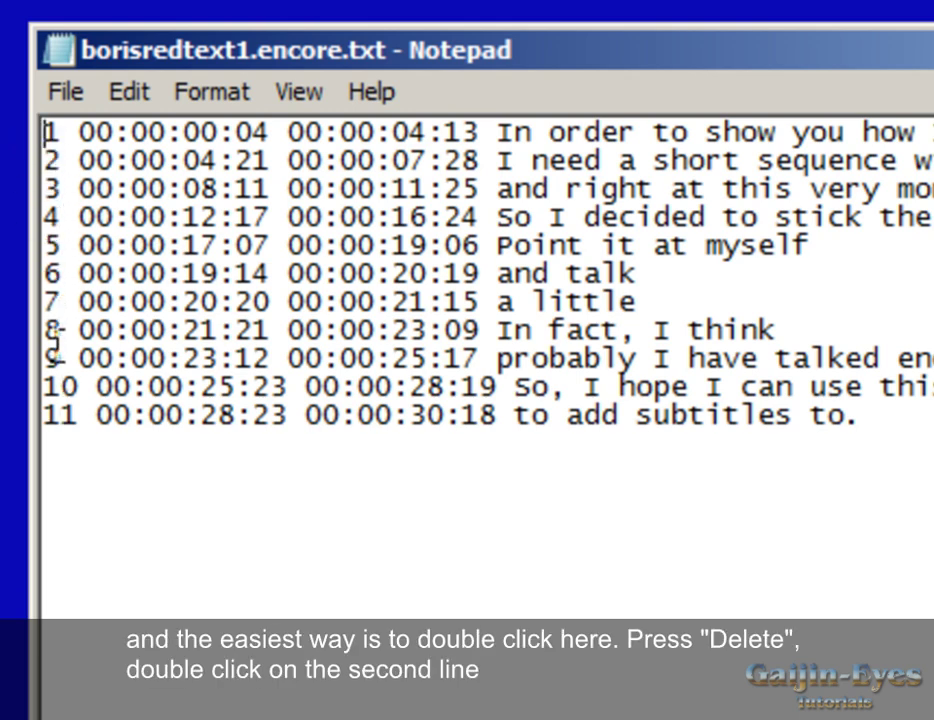
{"action": "double_click", "coordinate": [46, 132]}
{"action": "key", "text": "Delete"}
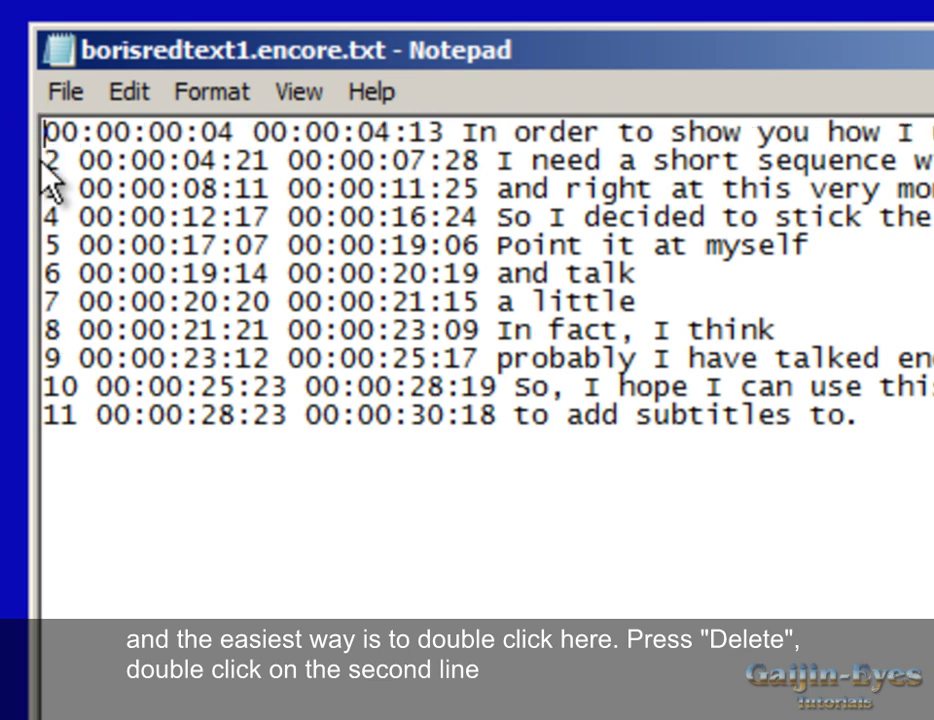
{"action": "double_click", "coordinate": [46, 160]}
{"action": "key", "text": "Delete"}
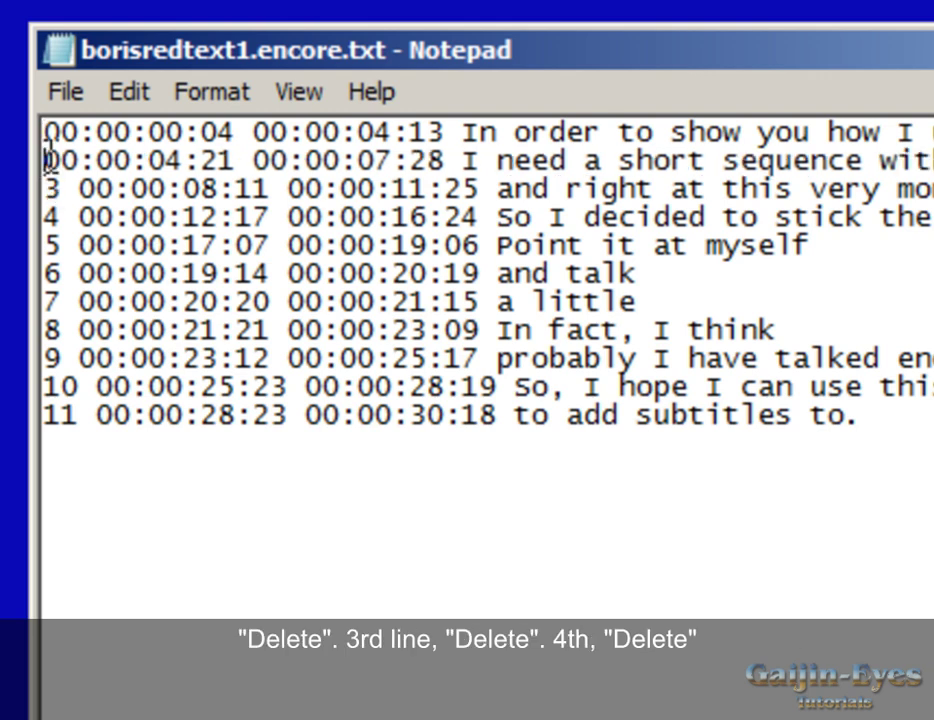
{"action": "double_click", "coordinate": [46, 189]}
{"action": "key", "text": "Delete"}
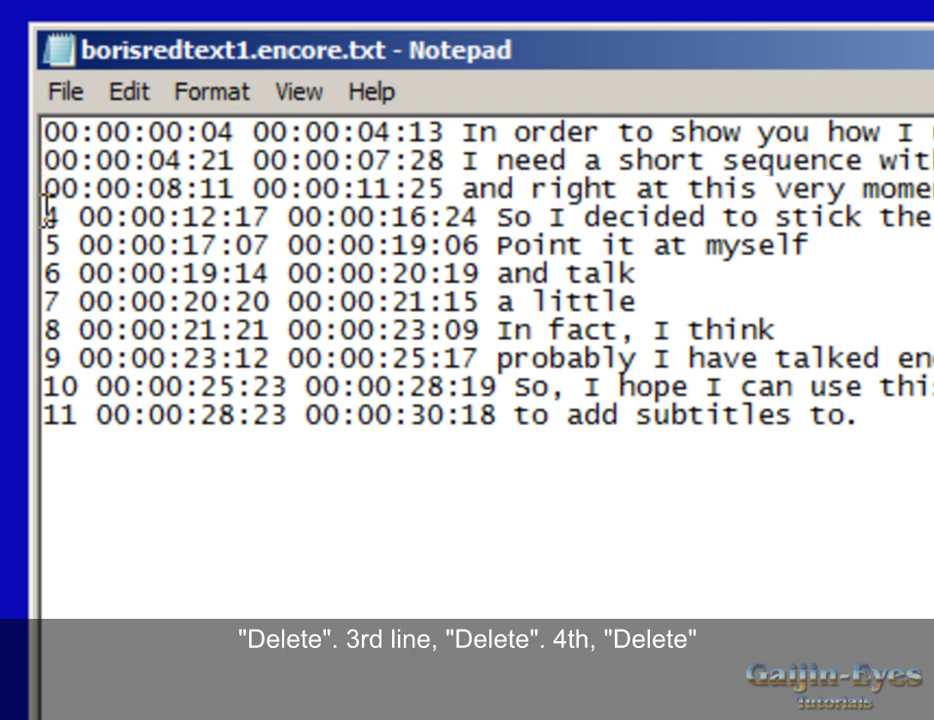
{"action": "double_click", "coordinate": [46, 217]}
{"action": "key", "text": "Delete"}
{"action": "double_click", "coordinate": [46, 245]}
{"action": "key", "text": "Delete"}
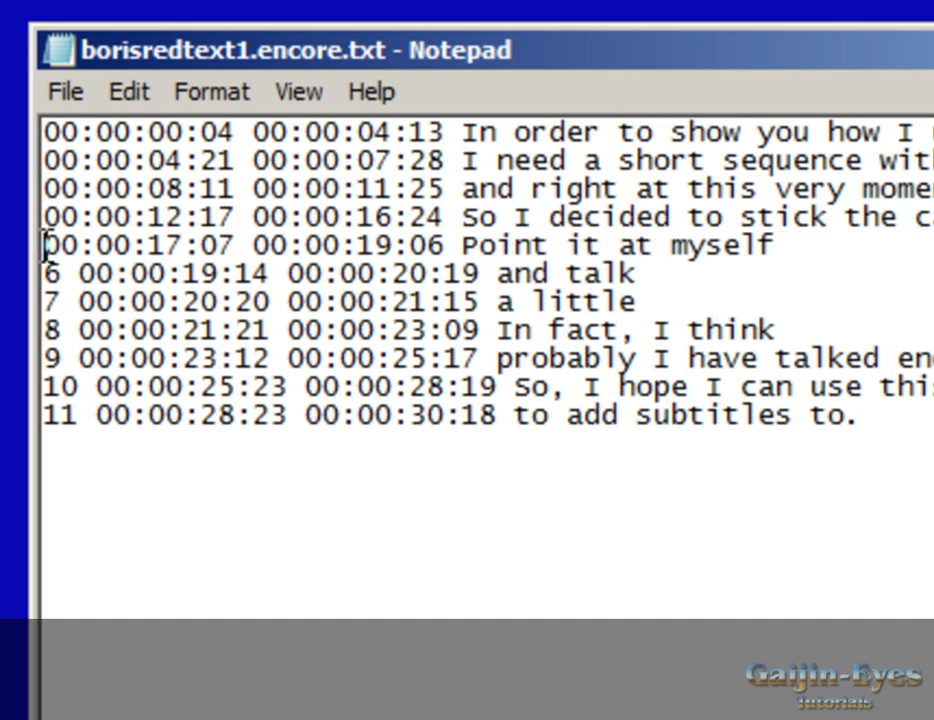
{"action": "double_click", "coordinate": [46, 273]}
{"action": "key", "text": "Delete"}
Step: Delete the remaining line numbers 7 through 11 from the last five lines
{"action": "double_click", "coordinate": [46, 301]}
{"action": "key", "text": "Delete"}
{"action": "double_click", "coordinate": [46, 330]}
{"action": "key", "text": "Delete"}
{"action": "double_click", "coordinate": [46, 358]}
{"action": "key", "text": "Delete"}
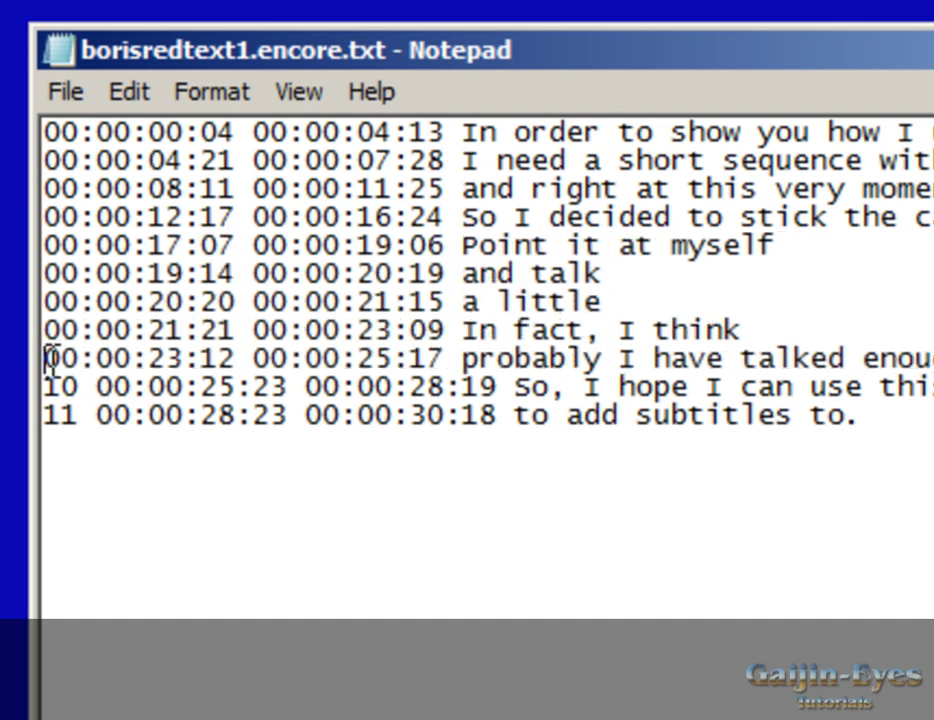
{"action": "double_click", "coordinate": [46, 386]}
{"action": "key", "text": "Delete"}
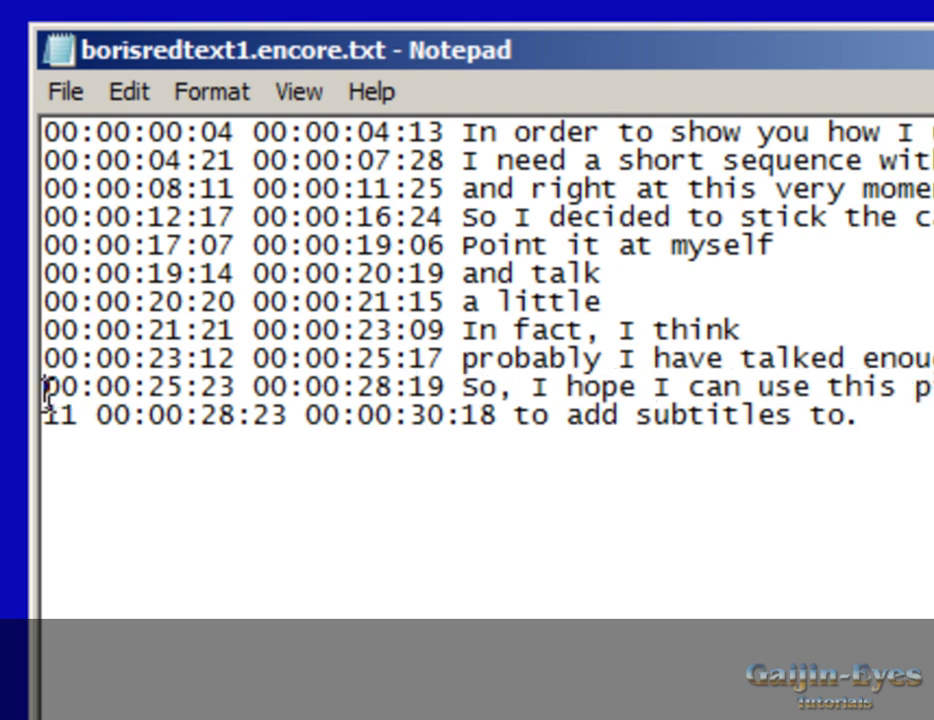
{"action": "double_click", "coordinate": [46, 414]}
{"action": "key", "text": "Delete"}
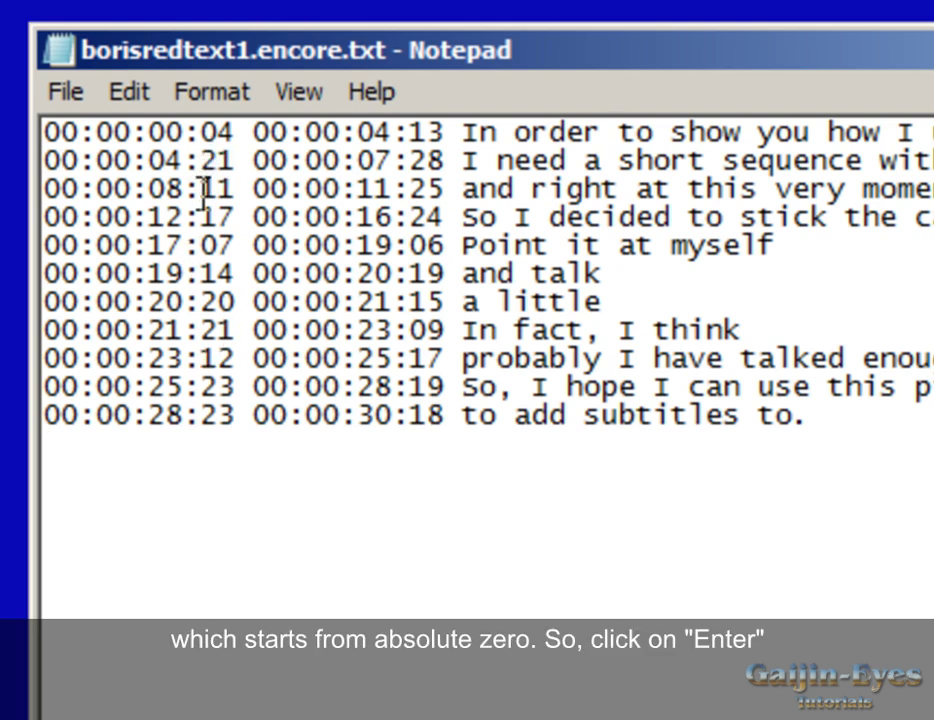
Step: Insert a text-free first line '00:00:00:00 00:00:00:04' at the top and save the file
{"action": "left_click", "coordinate": [44, 132]}
{"action": "key", "text": "Return"}
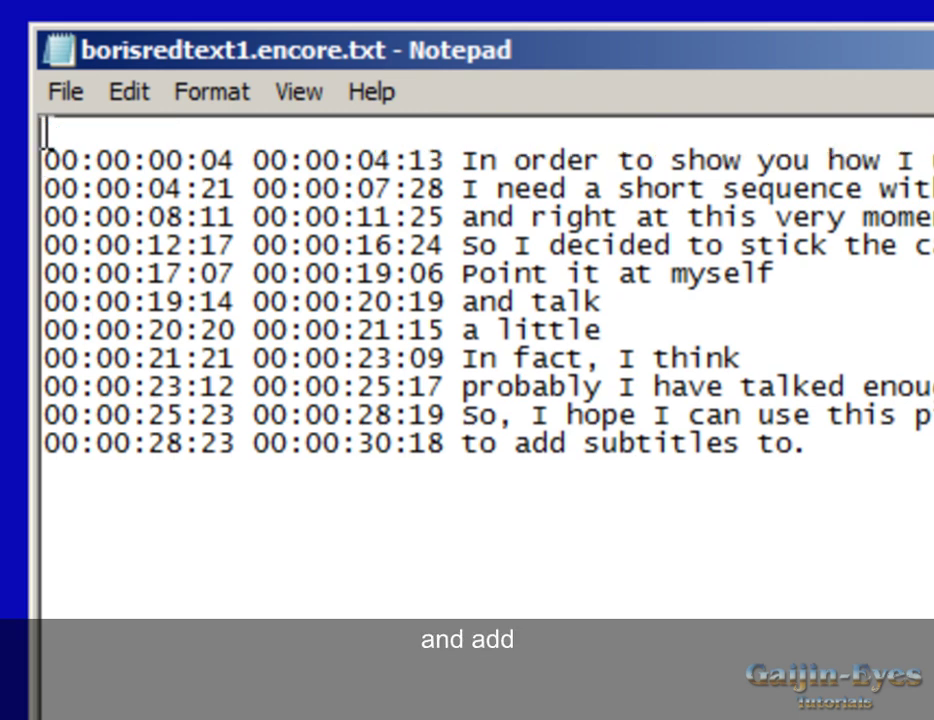
{"action": "type", "text": "00:00:00:00"}
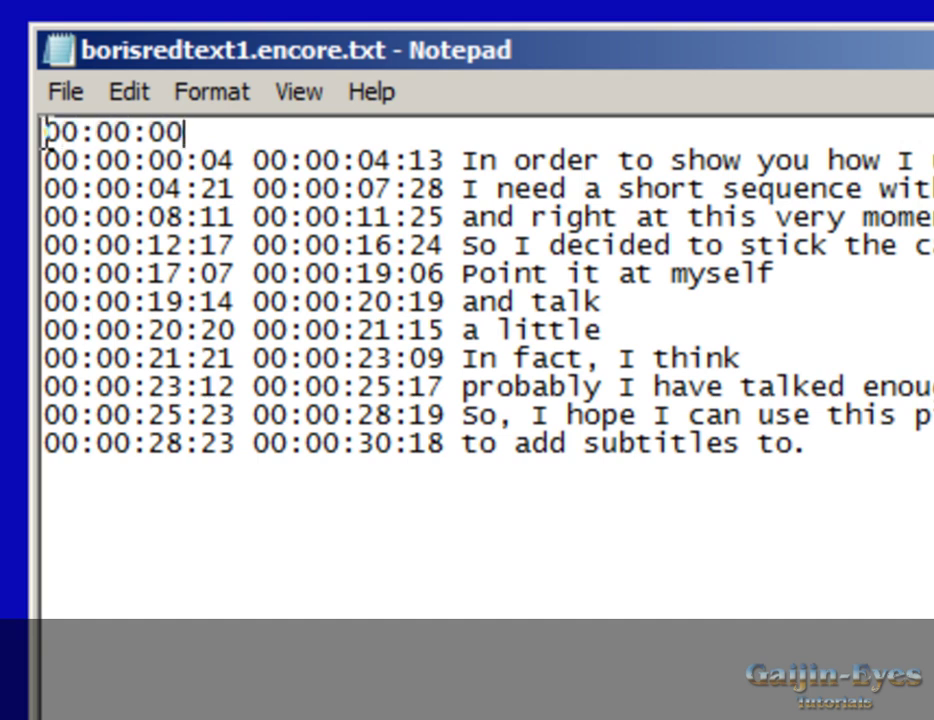
{"action": "type", "text": " 00:"}
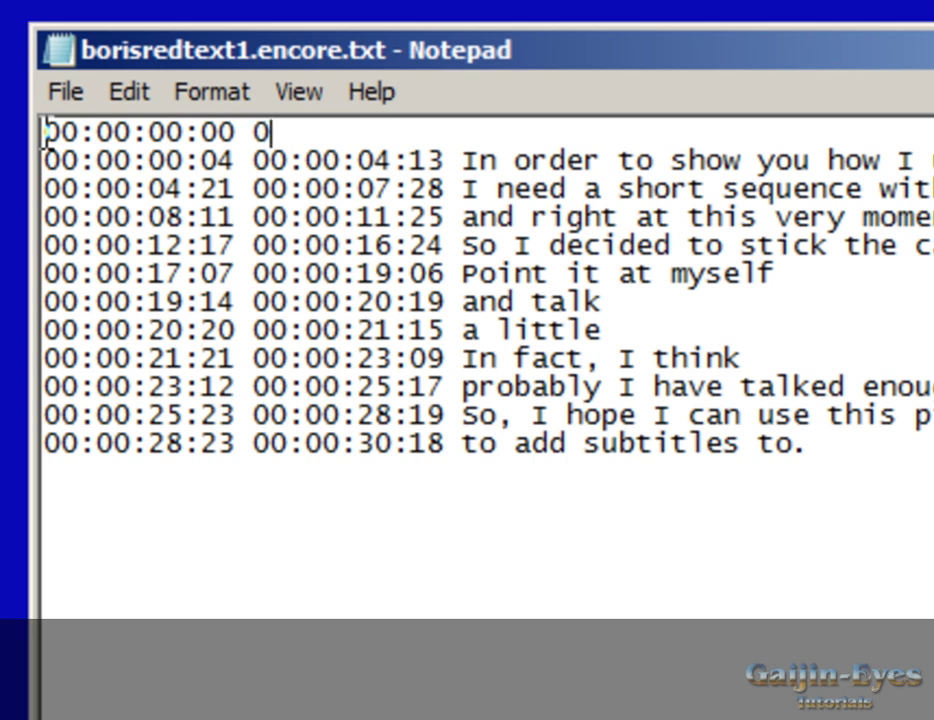
{"action": "type", "text": "00:00:"}
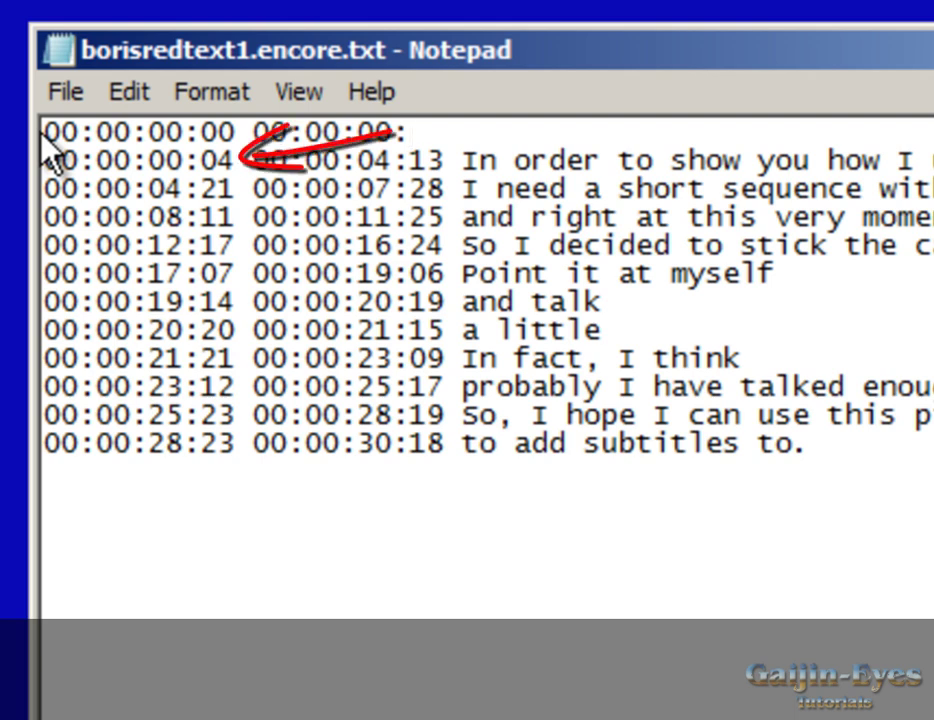
{"action": "type", "text": "04"}
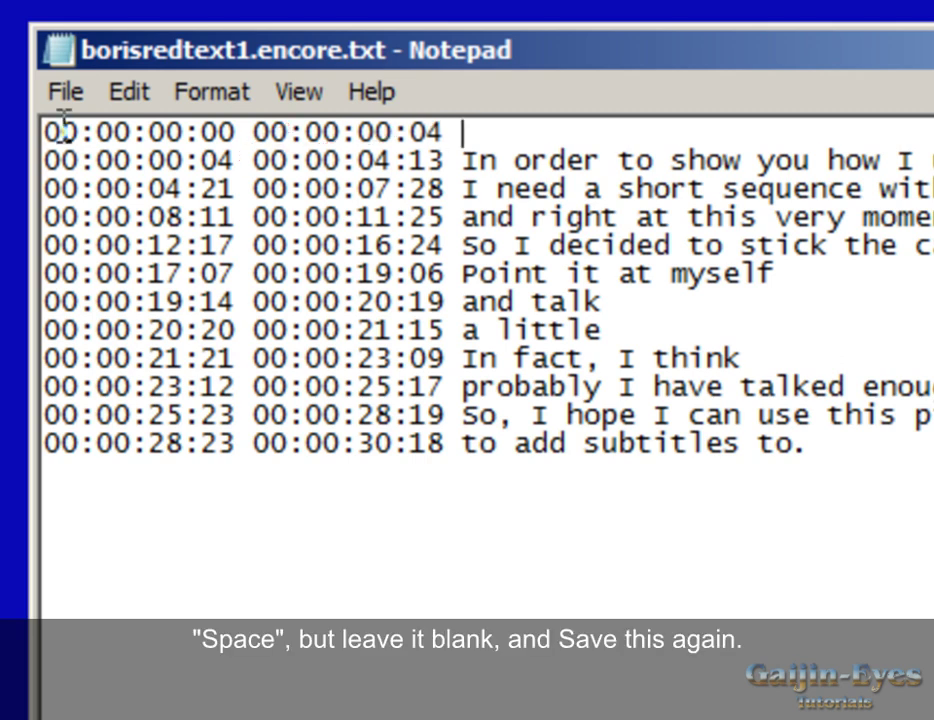
{"action": "left_click", "coordinate": [62, 93]}
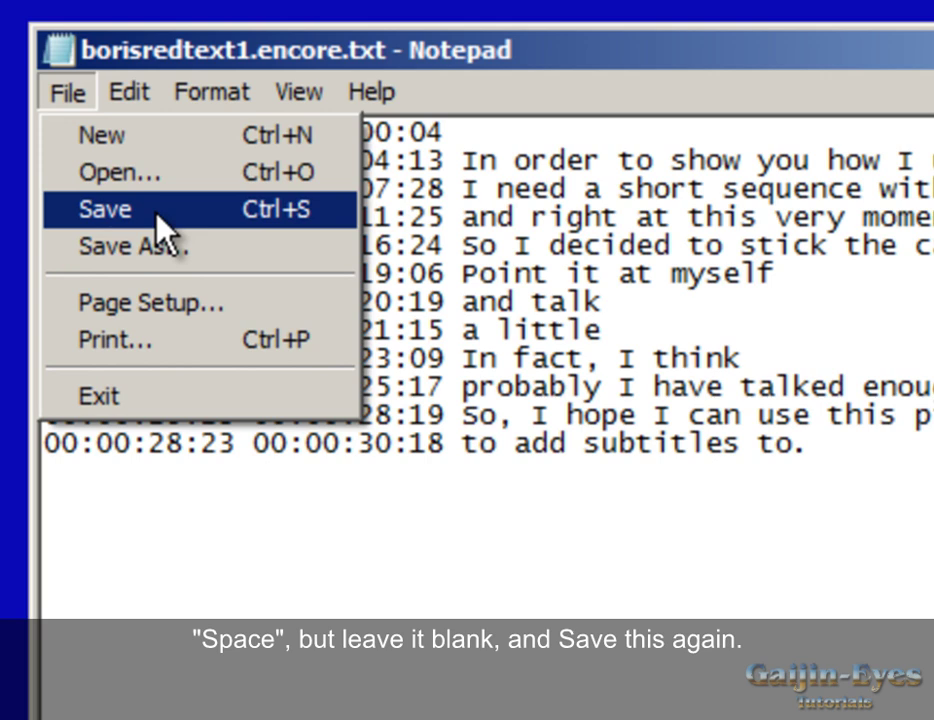
{"action": "left_click", "coordinate": [157, 215]}
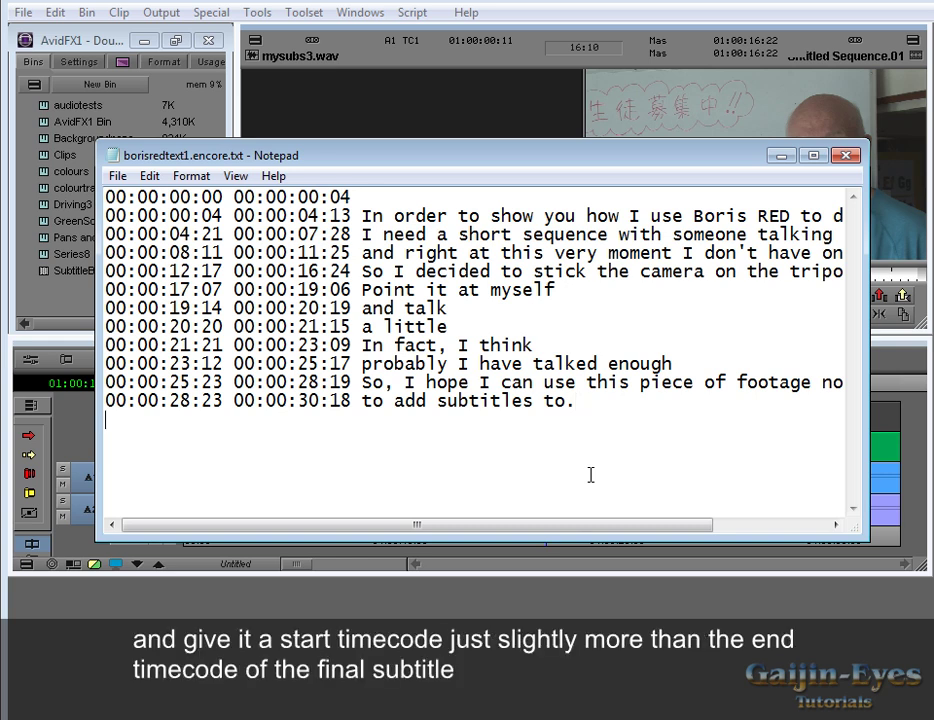
Step: Append a text-free closing line '00:00:30:20 00:00:32:00' after the last subtitle and save
{"action": "key", "text": "Return"}
{"action": "type", "text": "00:00:30:20 "}
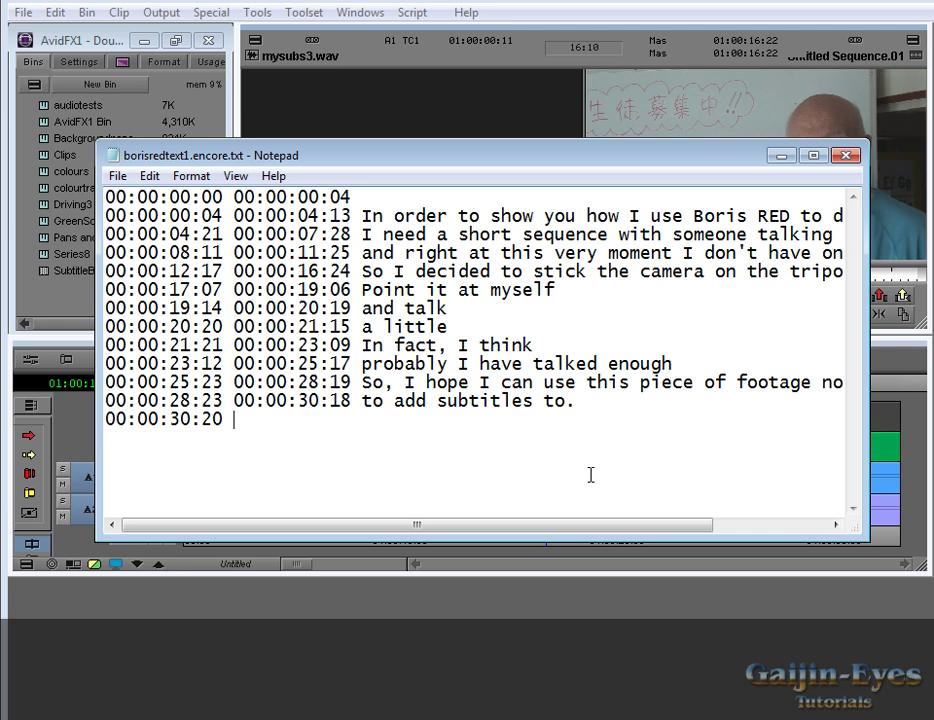
{"action": "type", "text": "00:00:32"}
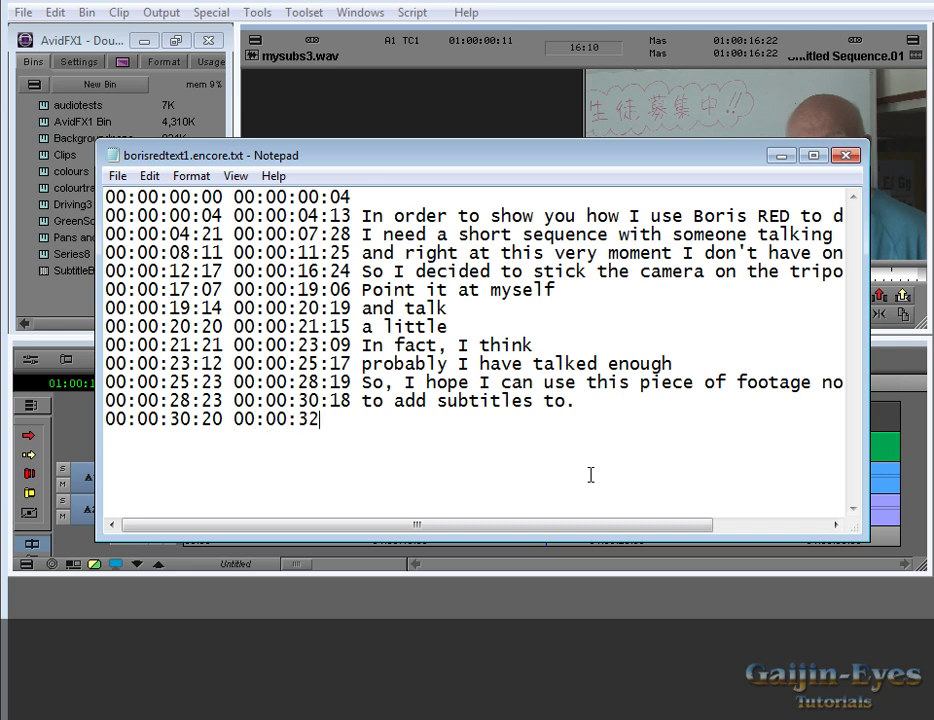
{"action": "type", "text": ":00"}
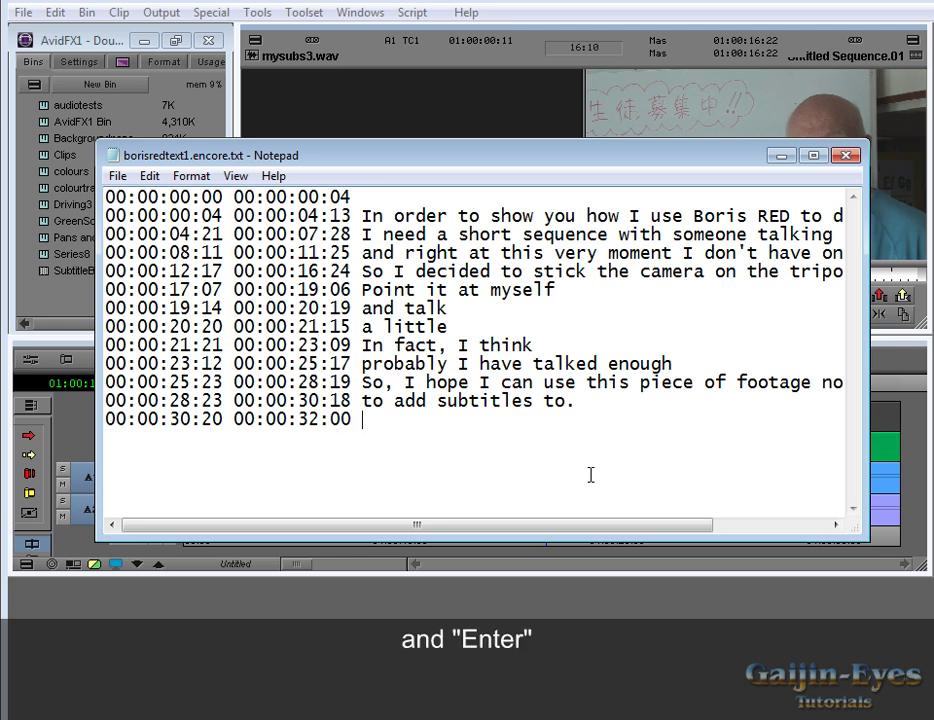
{"action": "key", "text": "Return"}
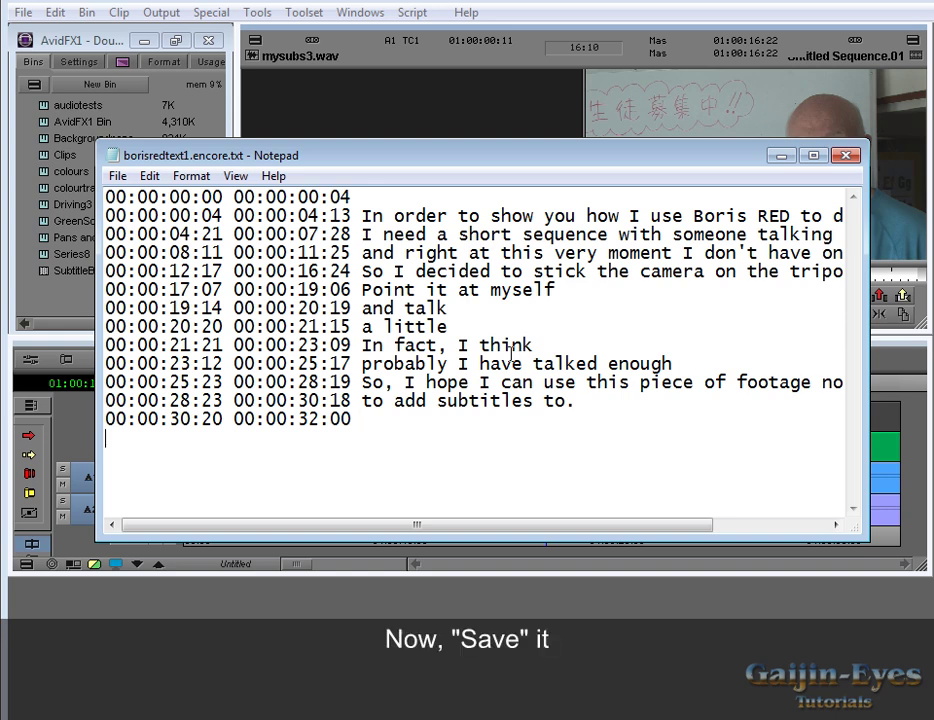
{"action": "left_click", "coordinate": [116, 176]}
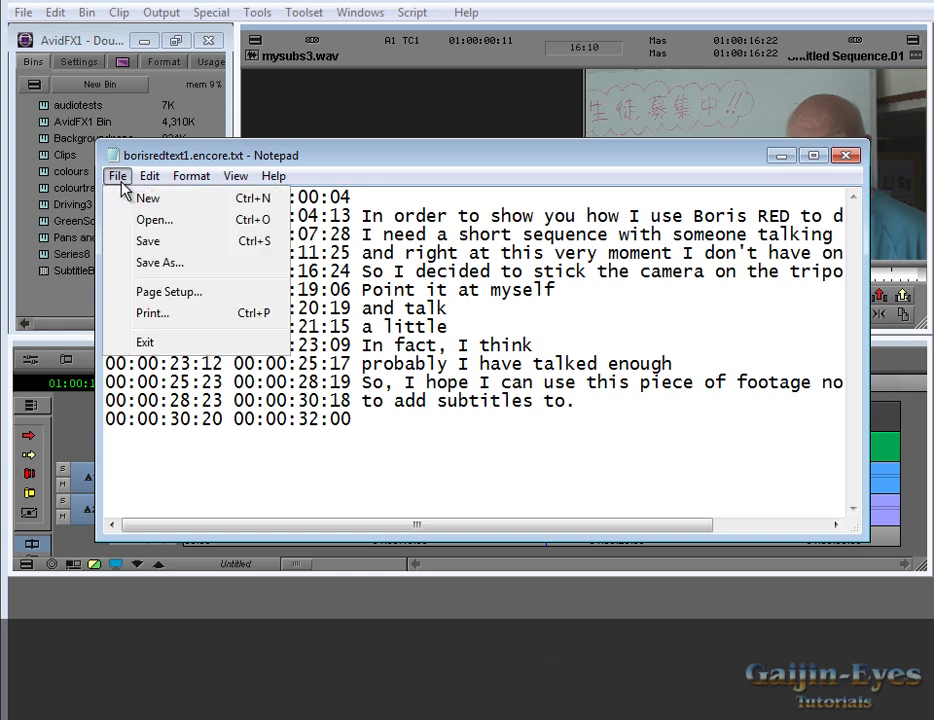
{"action": "left_click", "coordinate": [148, 243]}
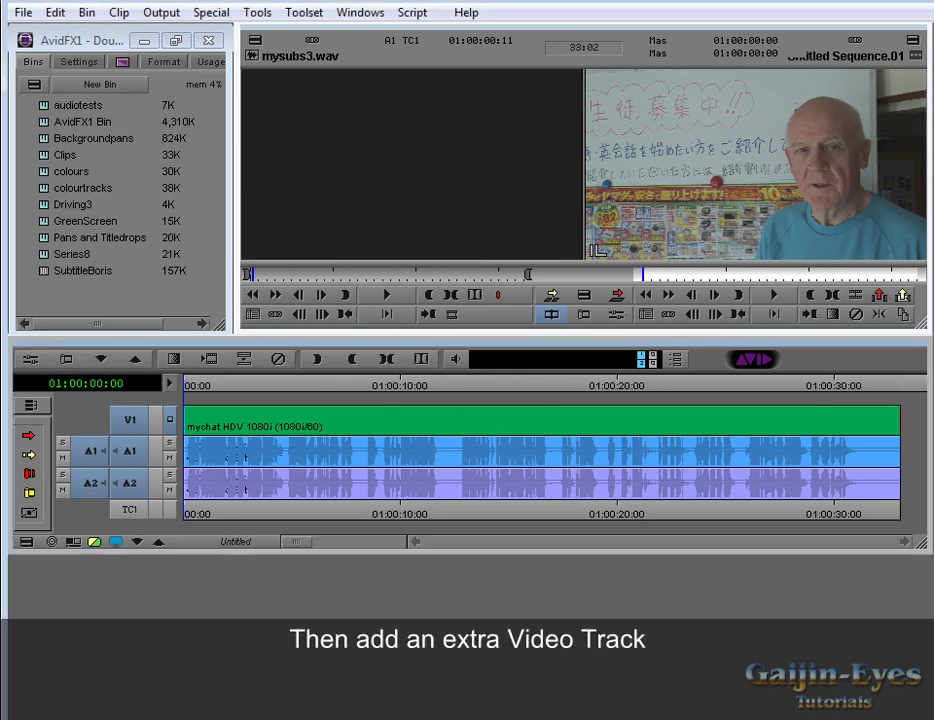
Step: Add video track V2 and drag the Boris RED Filter from Boris RED AVX 2.0 onto it
{"action": "key", "text": "ctrl+y"}
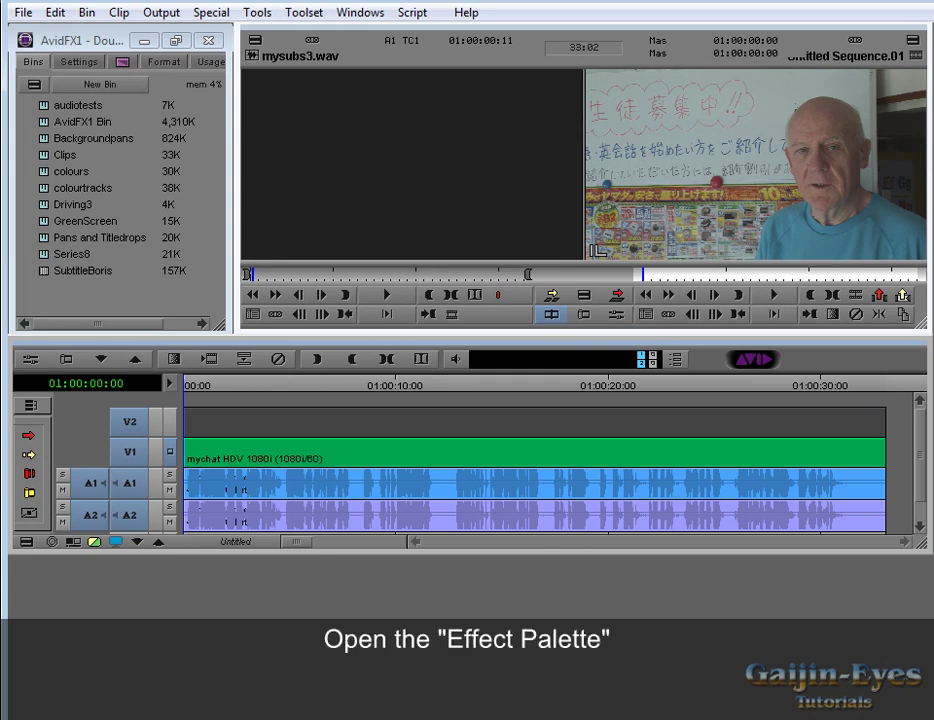
{"action": "key", "text": "ctrl+8"}
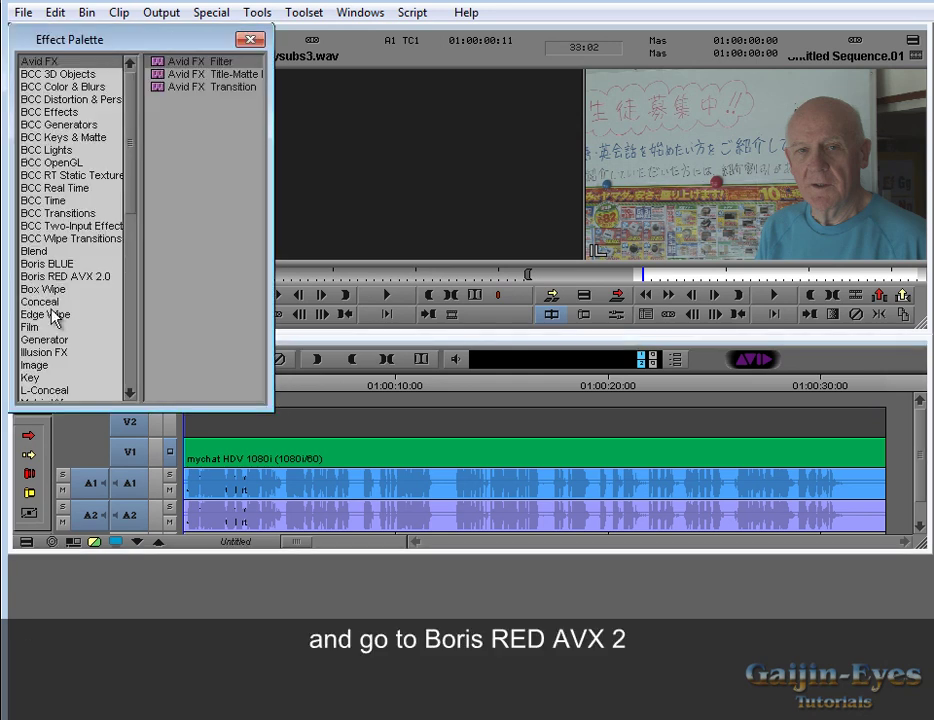
{"action": "left_click", "coordinate": [73, 276]}
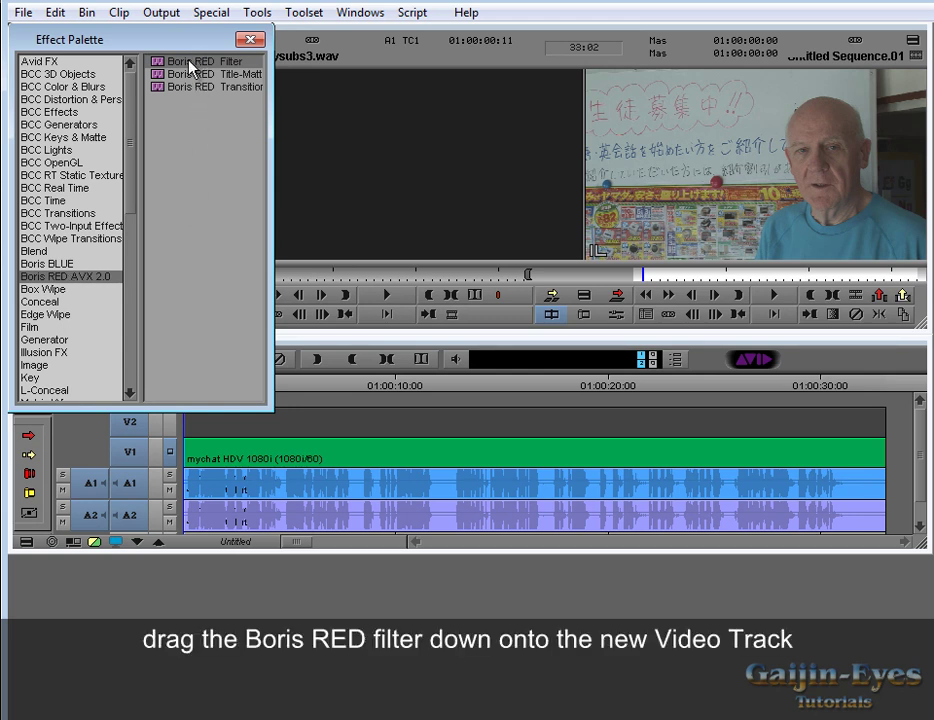
{"action": "left_click_drag", "start_coordinate": [190, 66], "coordinate": [445, 337]}
{"action": "left_click_drag", "start_coordinate": [459, 407], "coordinate": [466, 428]}
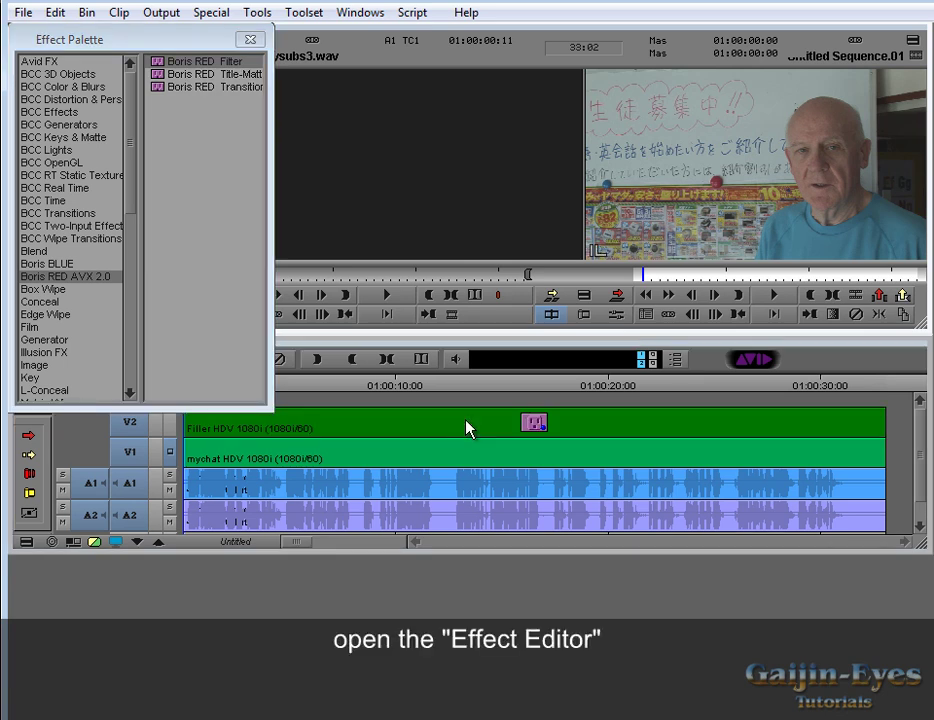
Step: Launch the Boris RED interface and confirm Project Settings unchanged at 1920×1080, 29.97 FPS
{"action": "left_click", "coordinate": [616, 314]}
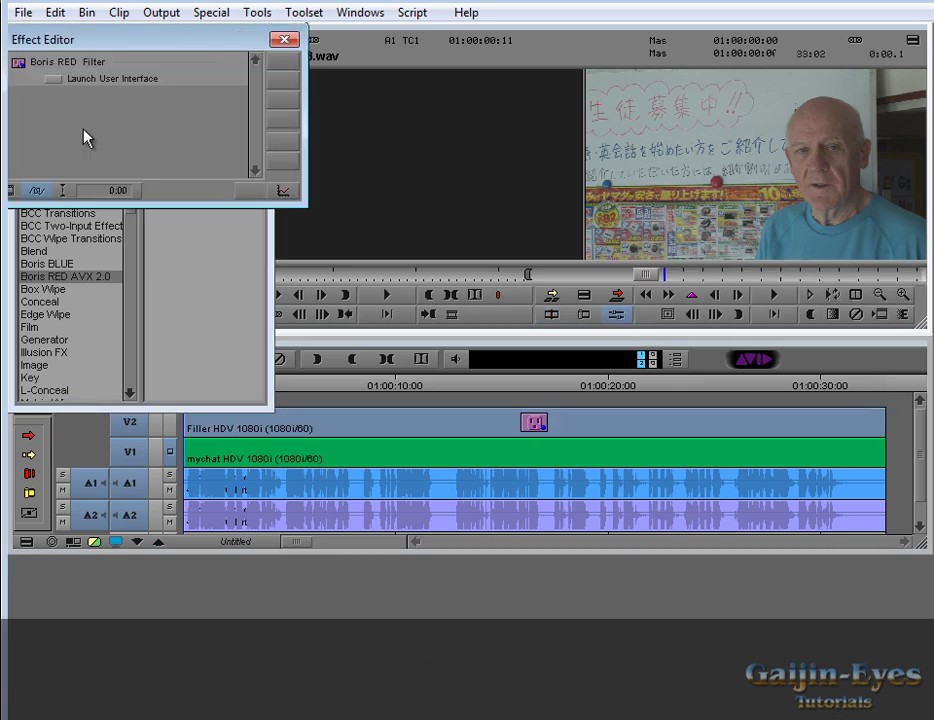
{"action": "left_click", "coordinate": [53, 79]}
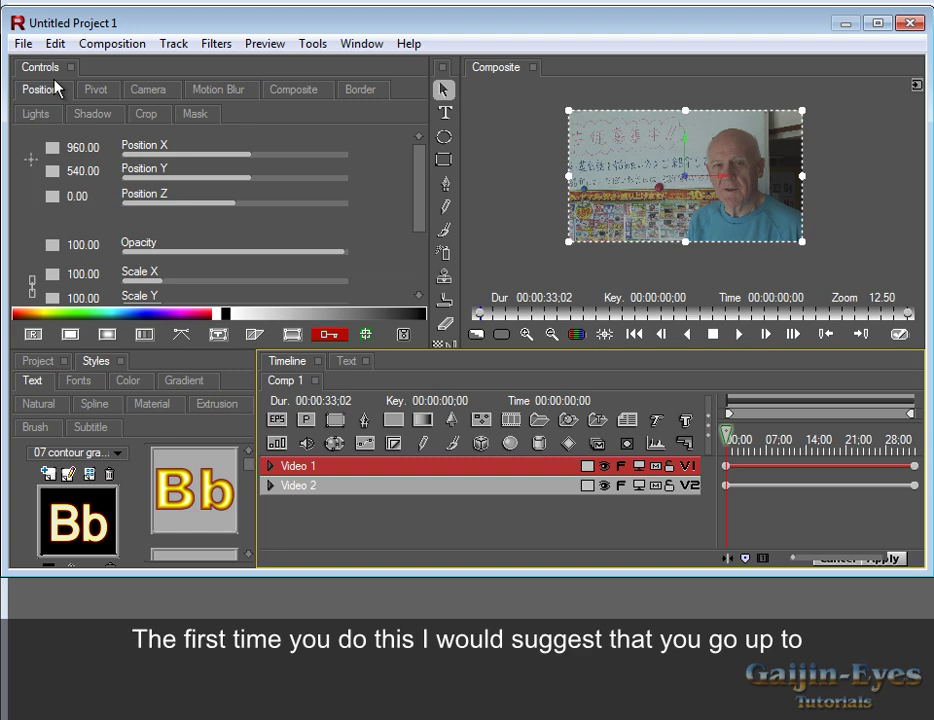
{"action": "left_click", "coordinate": [55, 44]}
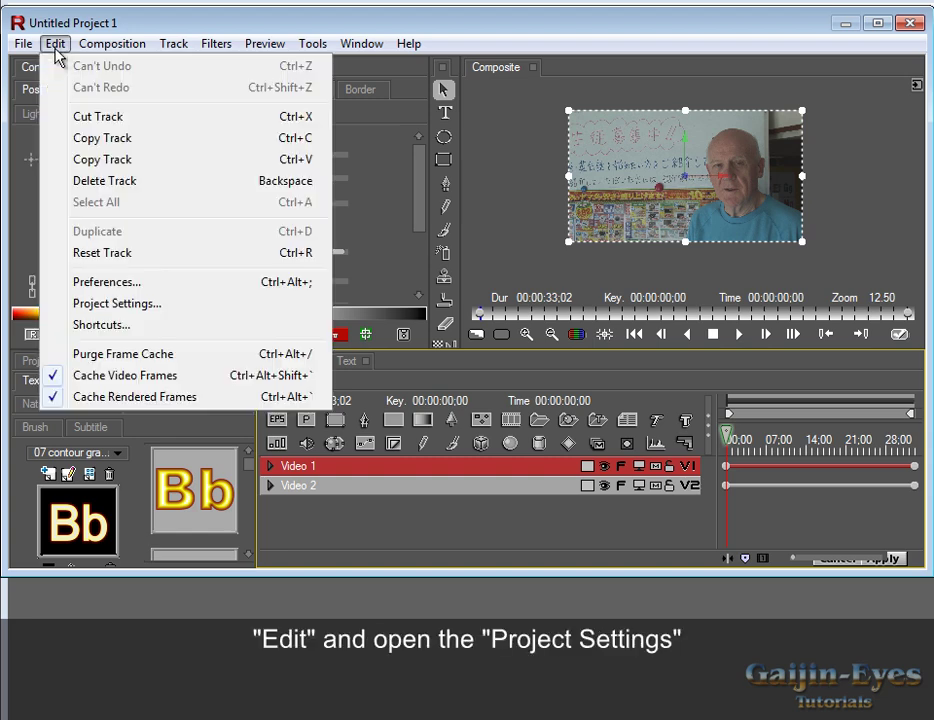
{"action": "left_click", "coordinate": [120, 304]}
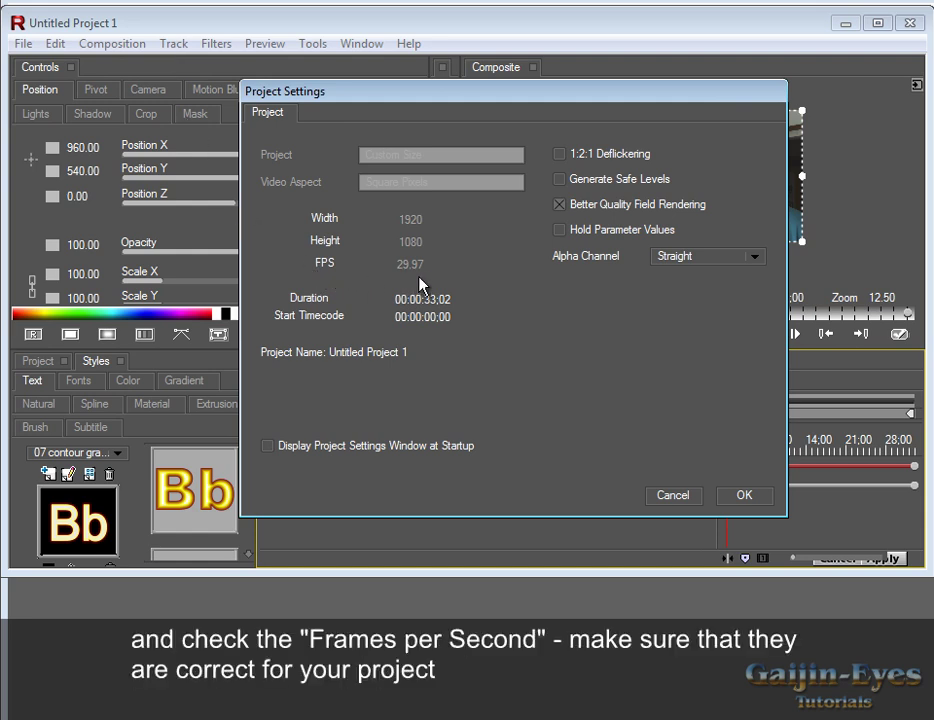
{"action": "left_click", "coordinate": [742, 495]}
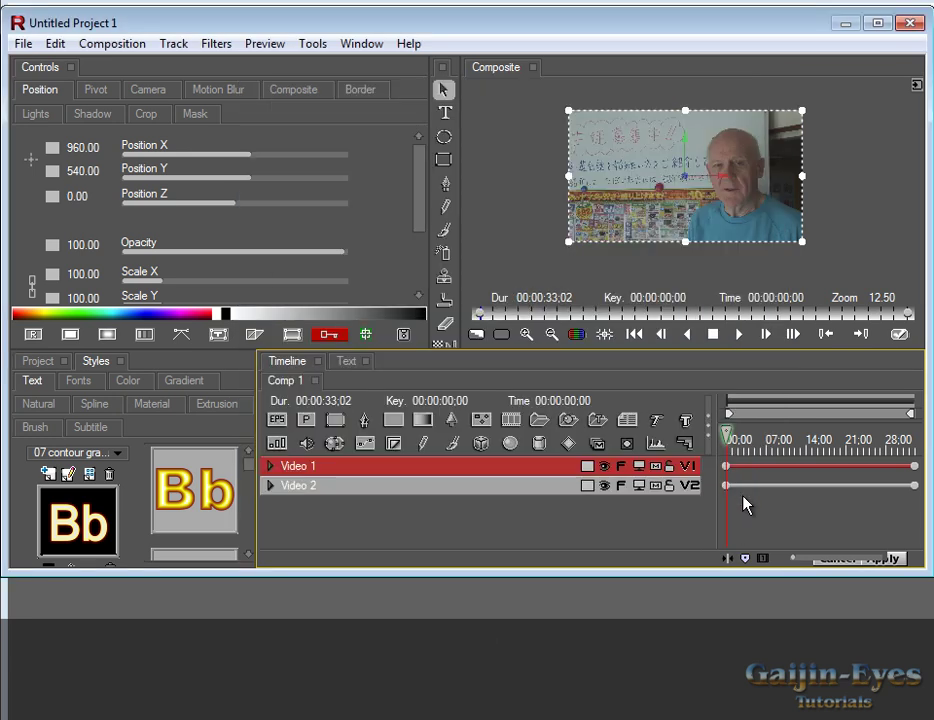
Step: Delete the Video 1 track, then import borisredtext1.encore.txt as a subtitle file with default settings
{"action": "left_click", "coordinate": [461, 470]}
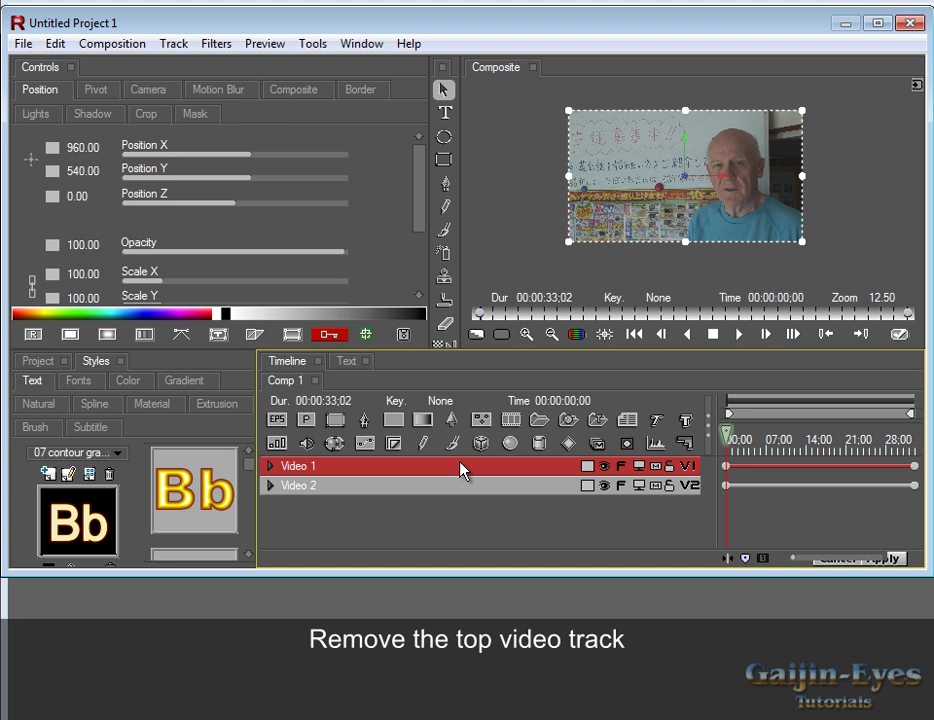
{"action": "key", "text": "Delete"}
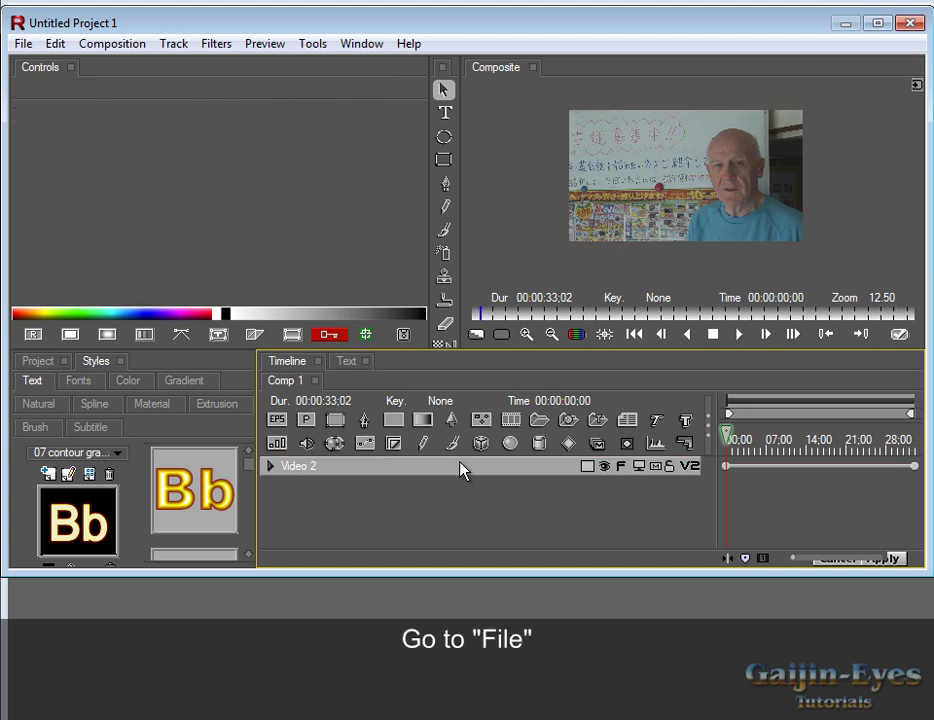
{"action": "left_click", "coordinate": [23, 45]}
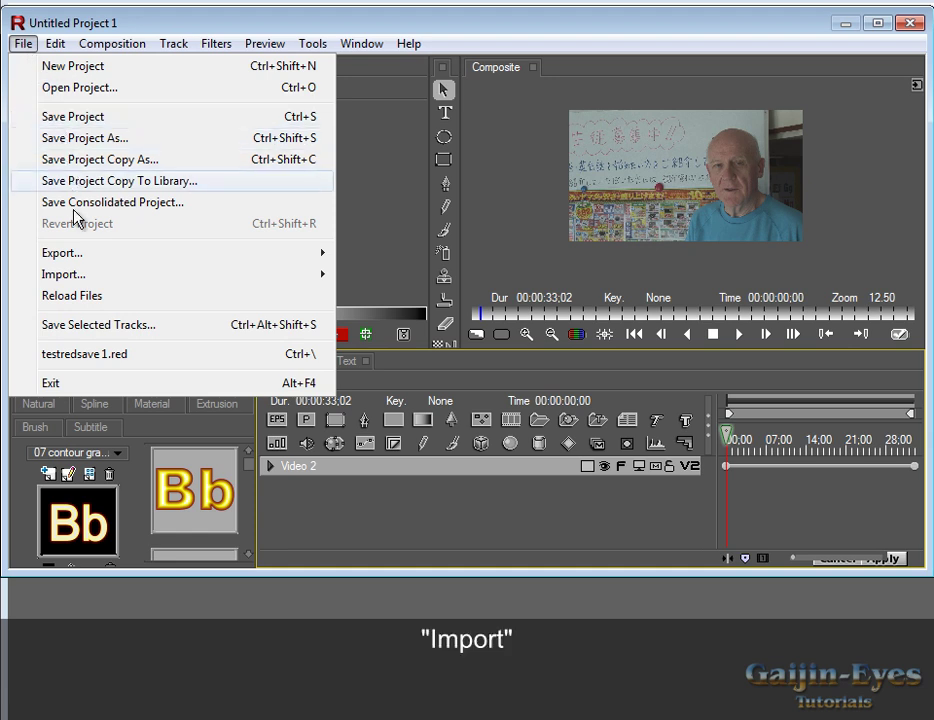
{"action": "mouse_move", "coordinate": [129, 277]}
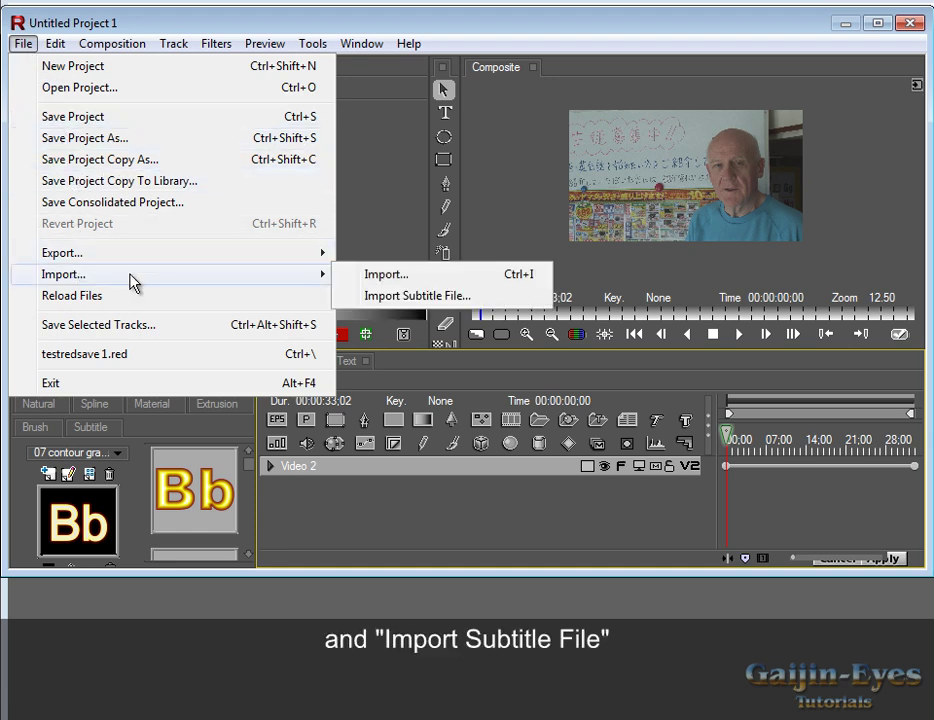
{"action": "left_click", "coordinate": [420, 298]}
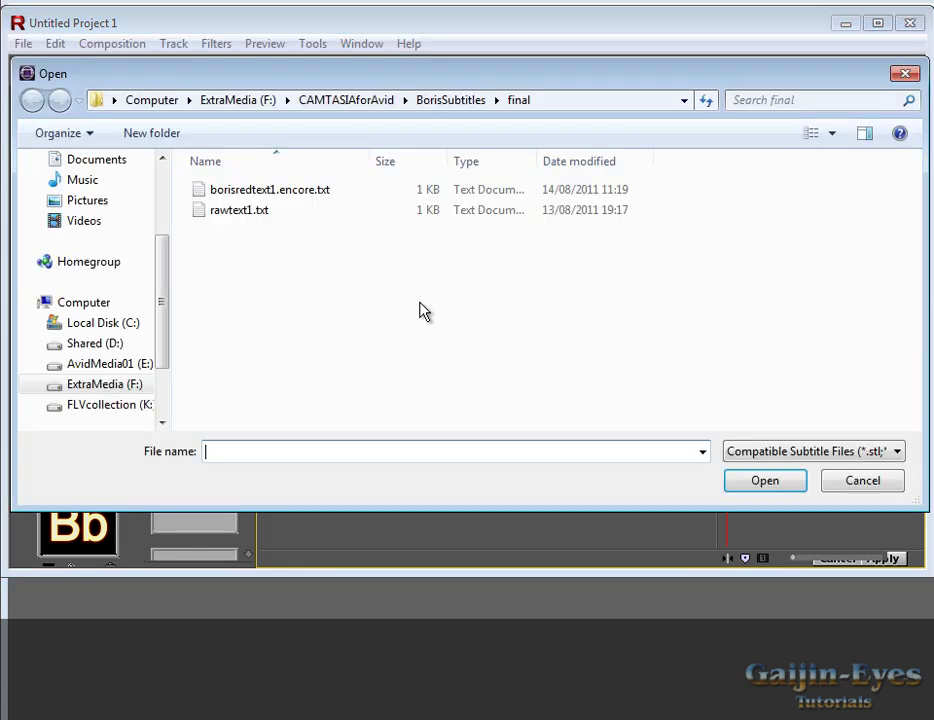
{"action": "left_click", "coordinate": [283, 196]}
{"action": "double_click", "coordinate": [285, 197]}
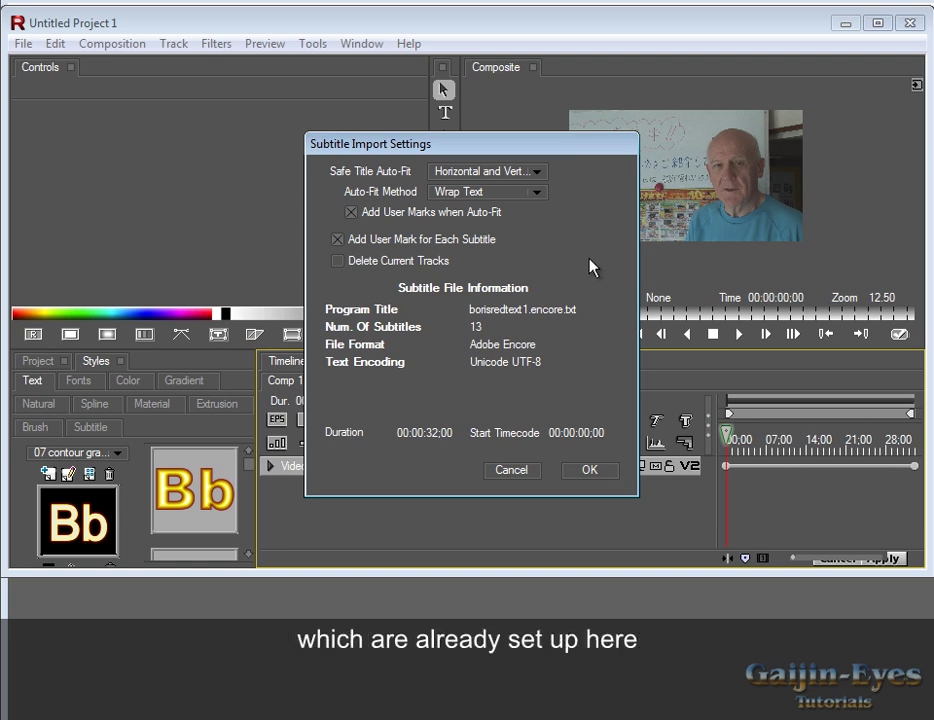
{"action": "left_click", "coordinate": [589, 470]}
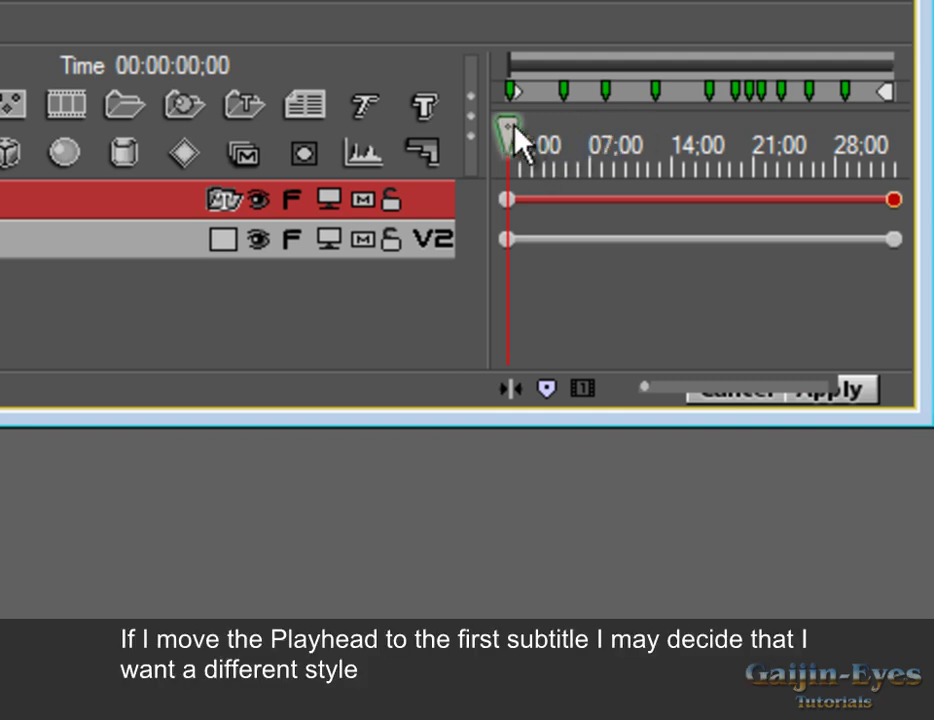
Step: At the first subtitle, apply the yellow '03 with borders' text style preset to all subtitles
{"action": "left_click_drag", "start_coordinate": [509, 125], "coordinate": [514, 125]}
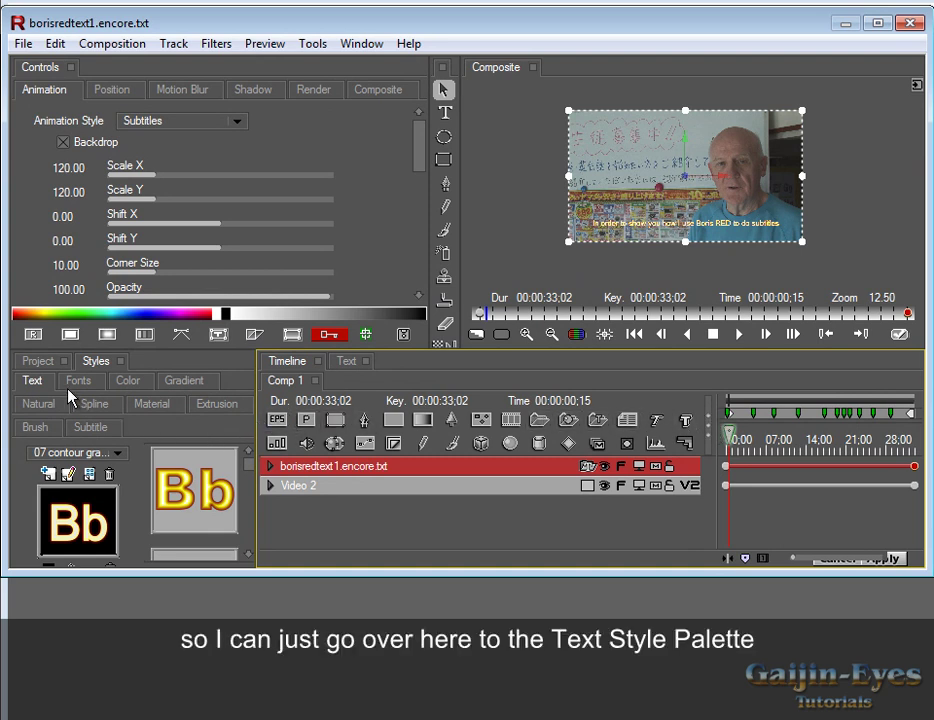
{"action": "left_click", "coordinate": [84, 456]}
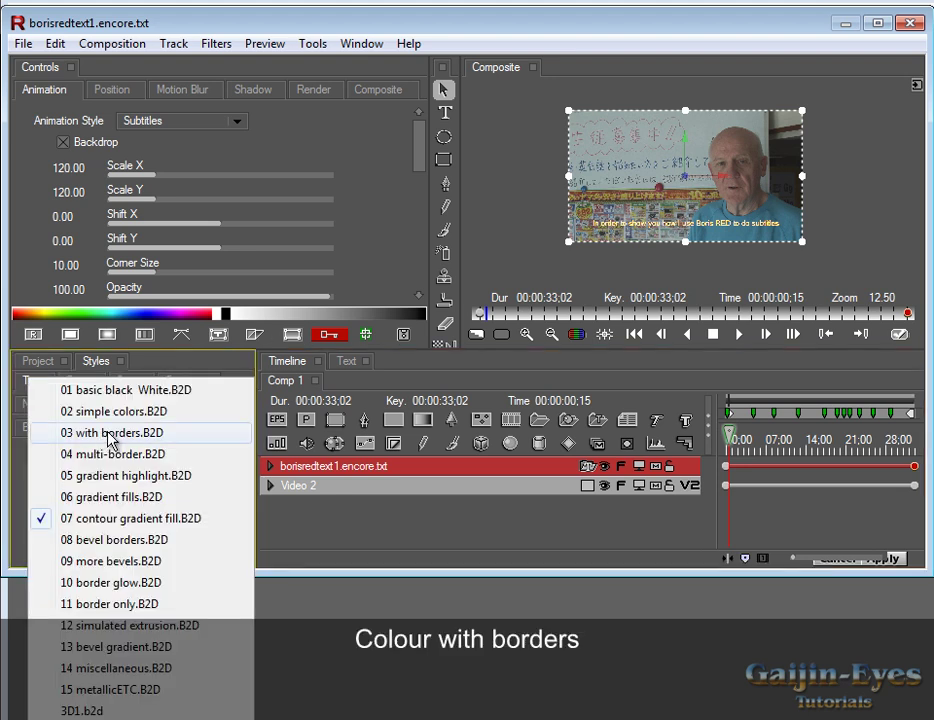
{"action": "left_click", "coordinate": [110, 433]}
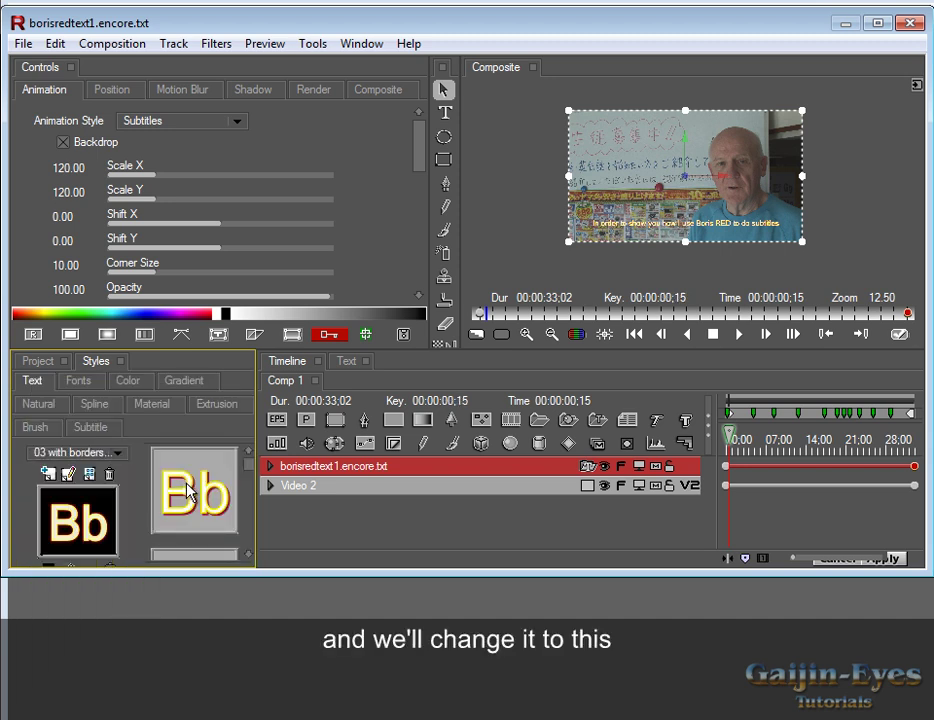
{"action": "double_click", "coordinate": [190, 490]}
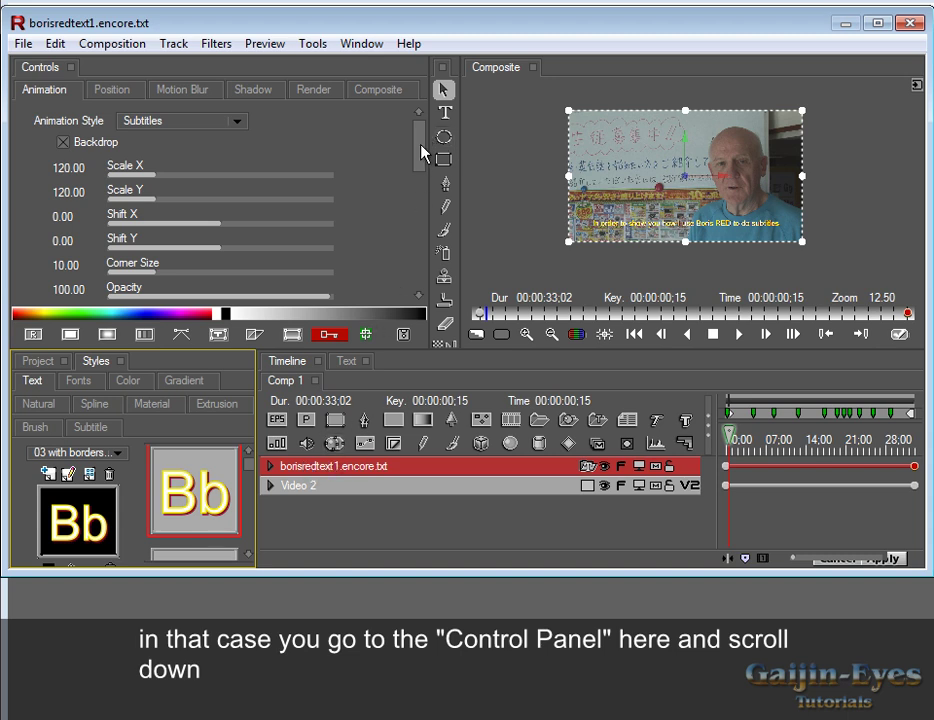
Step: Review the Color and Font controls, then show the Position parameters (X 960.00, Y 540.00)
{"action": "left_click_drag", "start_coordinate": [421, 153], "coordinate": [428, 224]}
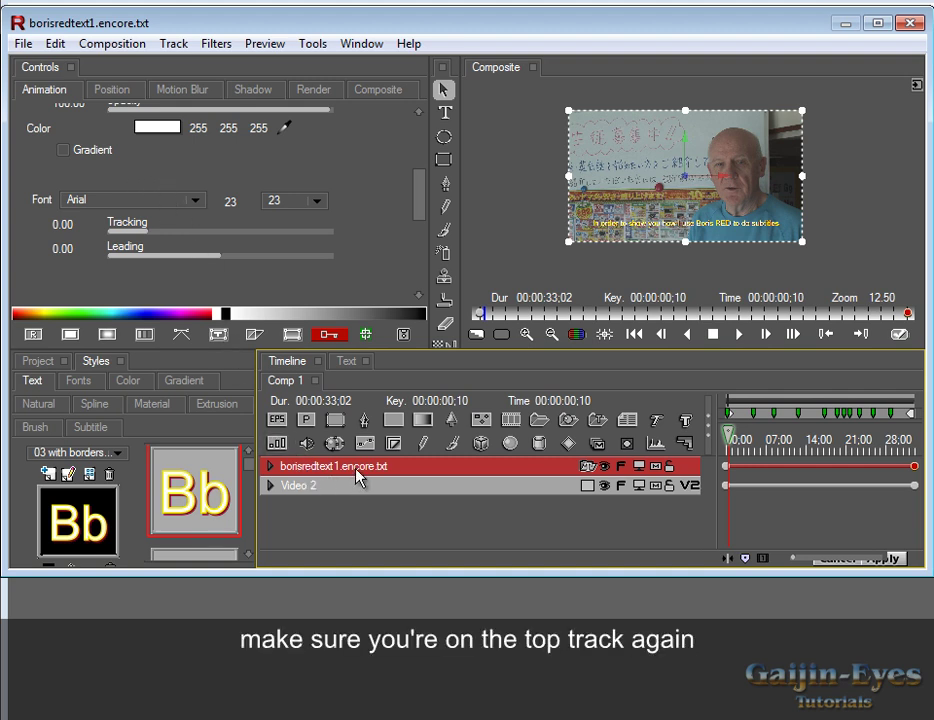
{"action": "left_click", "coordinate": [110, 92]}
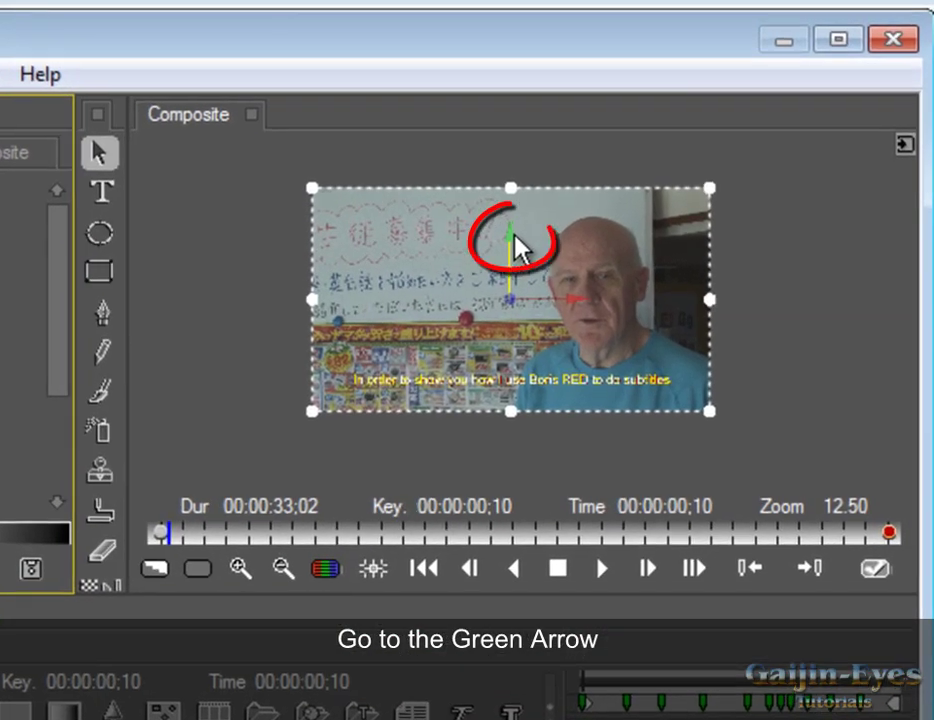
Step: Lower the subtitles to Position Y 576.28 and make Position Y interpolation Constant
{"action": "left_click", "coordinate": [514, 236]}
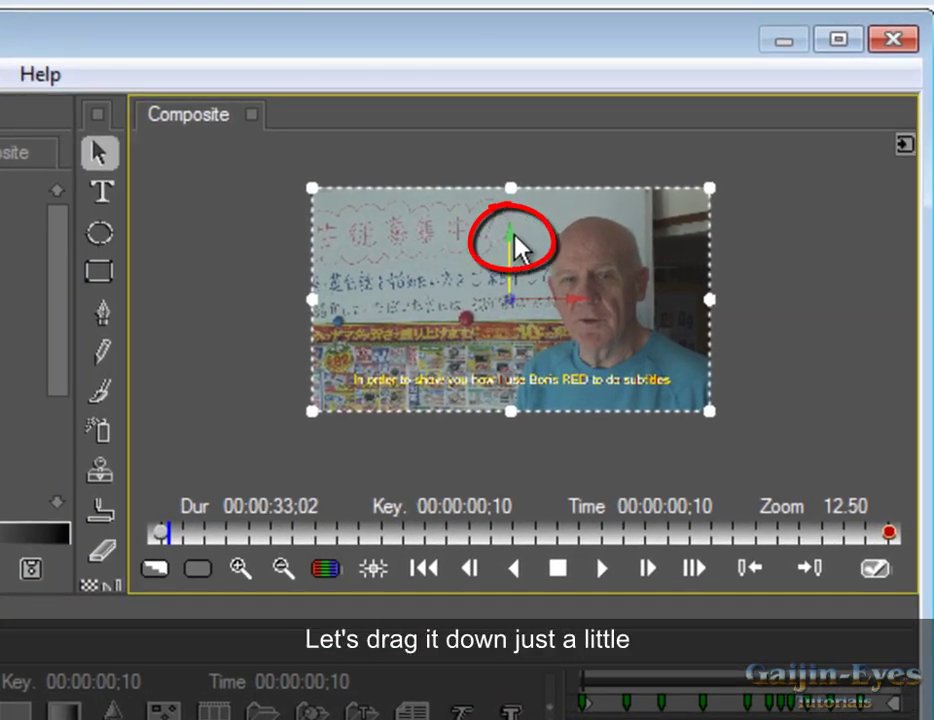
{"action": "left_click_drag", "start_coordinate": [514, 237], "coordinate": [514, 244]}
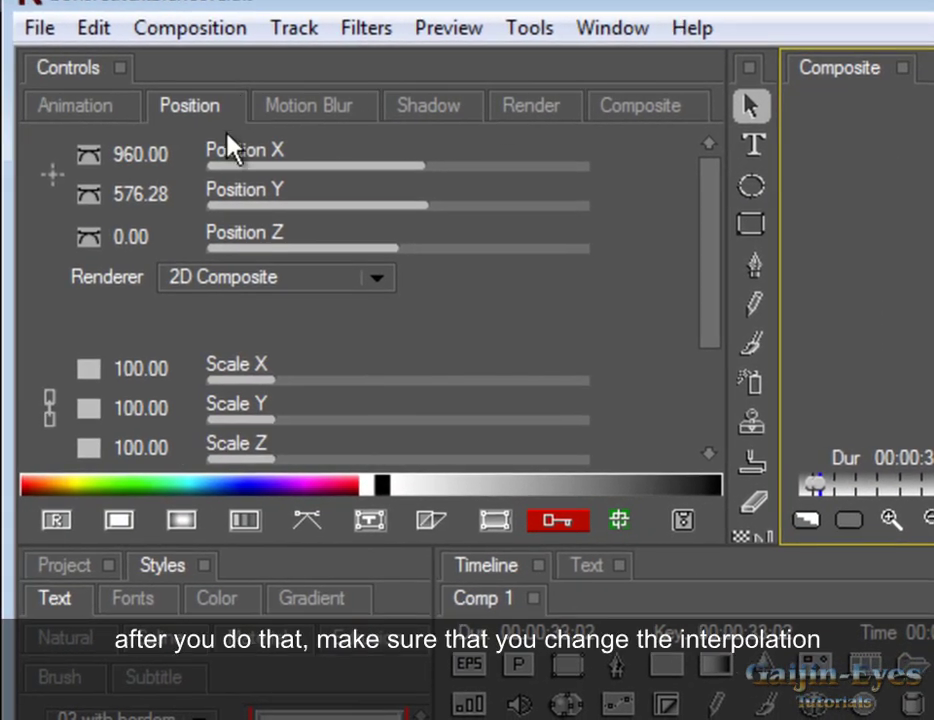
{"action": "left_click", "coordinate": [89, 195]}
{"action": "left_click", "coordinate": [100, 243]}
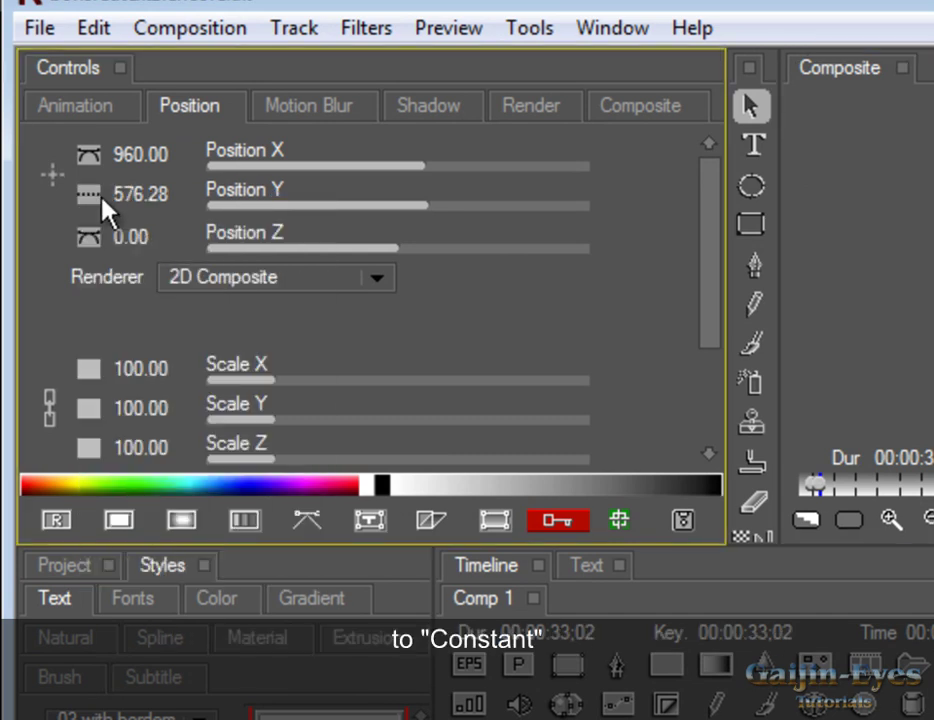
Step: Set Position X and Position Z keyframe interpolation to Constant as well
{"action": "left_click", "coordinate": [90, 156]}
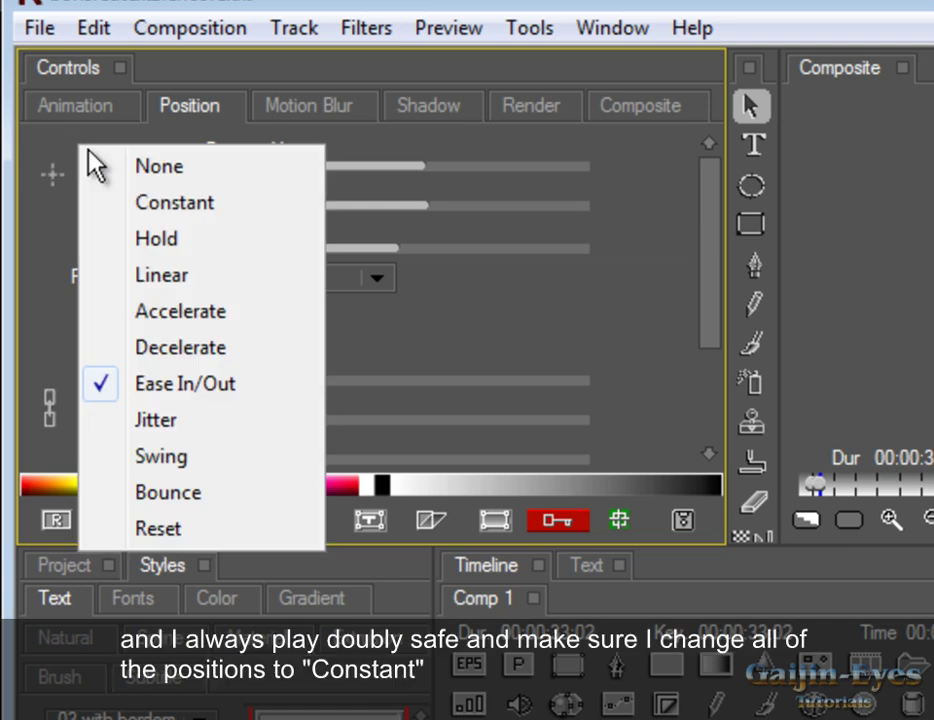
{"action": "left_click", "coordinate": [174, 203]}
{"action": "left_click", "coordinate": [89, 246]}
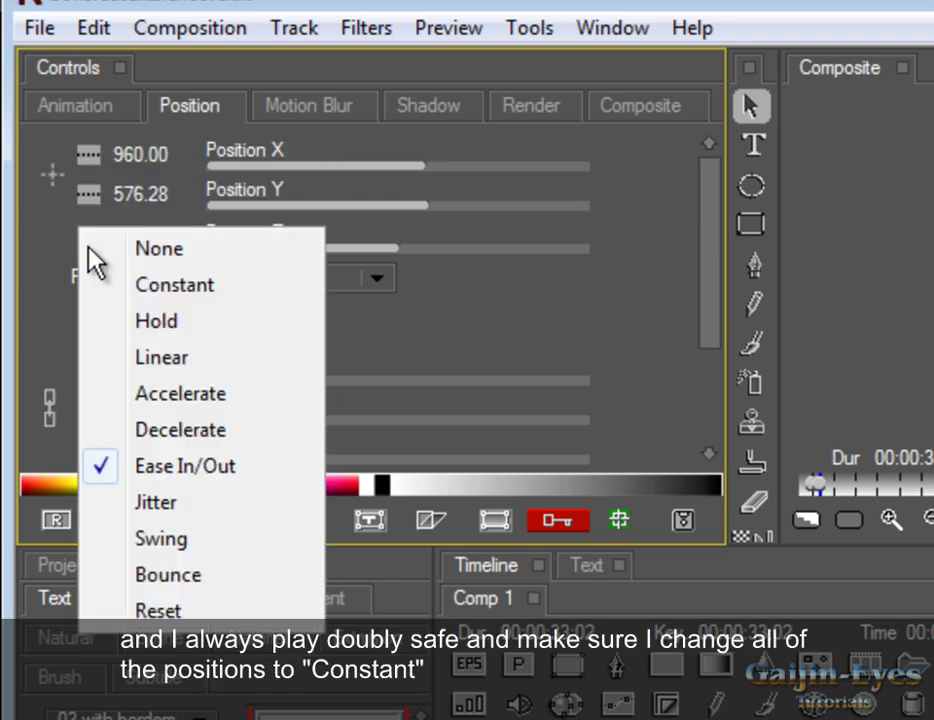
{"action": "left_click", "coordinate": [172, 286]}
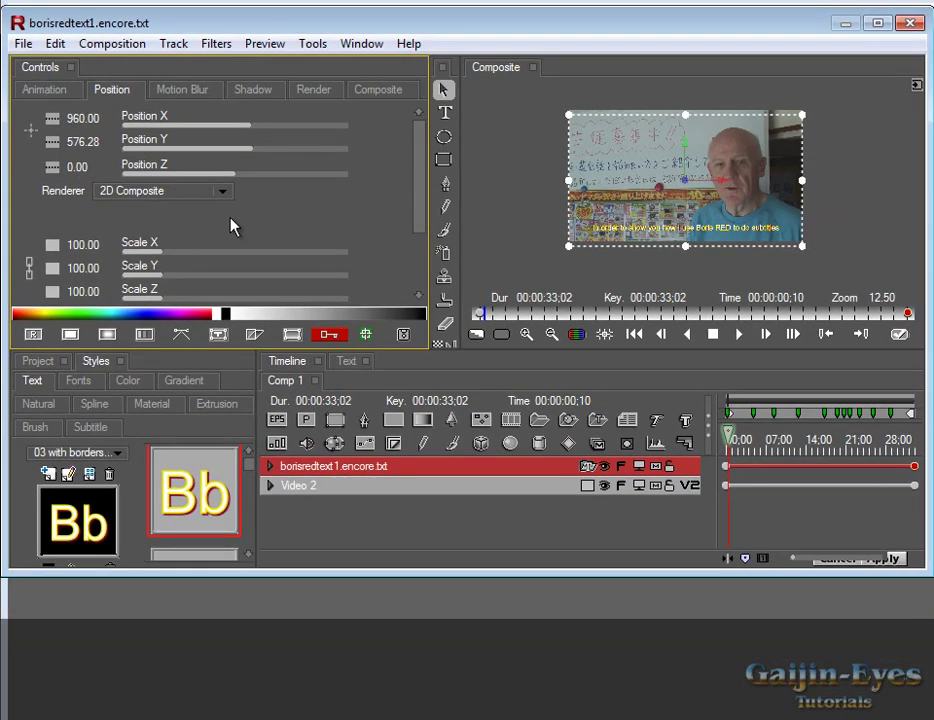
{"action": "left_click", "coordinate": [336, 468]}
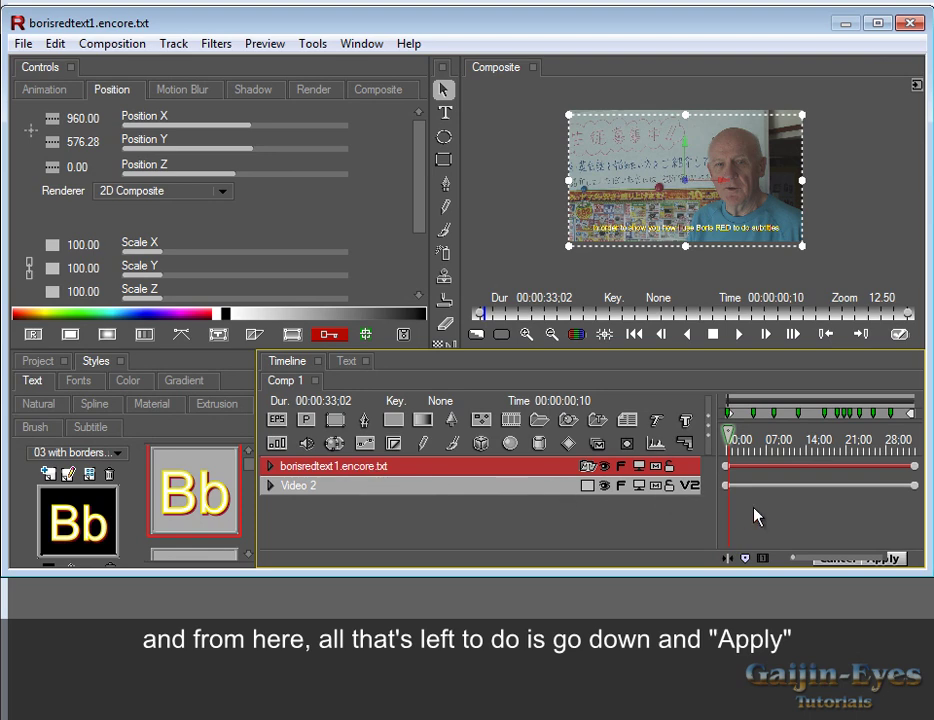
Step: Apply the Boris RED effect and render it on V2 to AvidMedia01 (E:)
{"action": "left_click", "coordinate": [884, 558]}
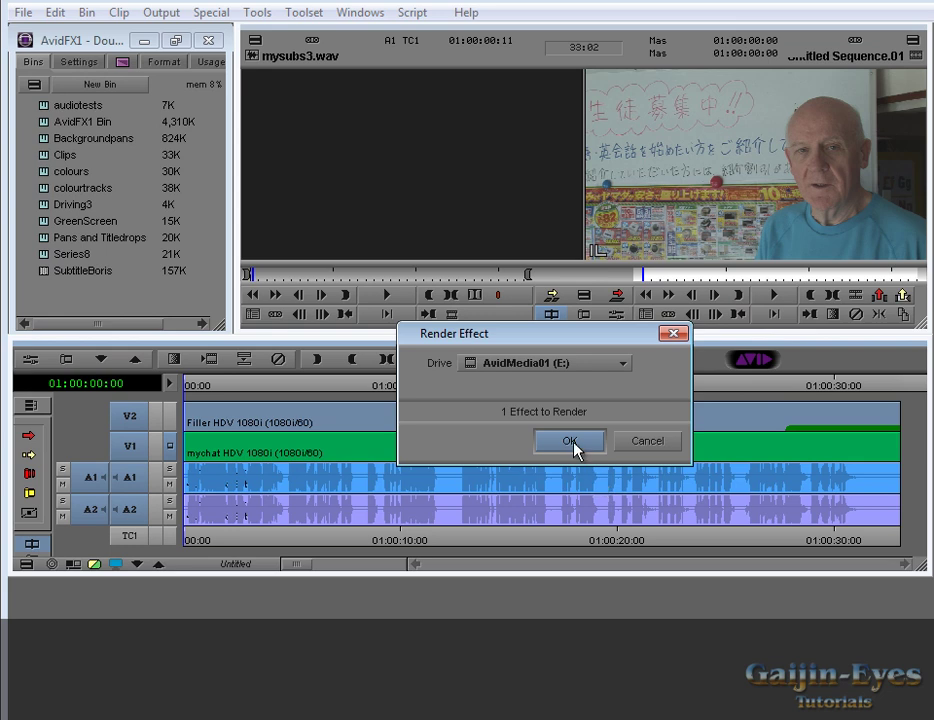
{"action": "left_click", "coordinate": [570, 442]}
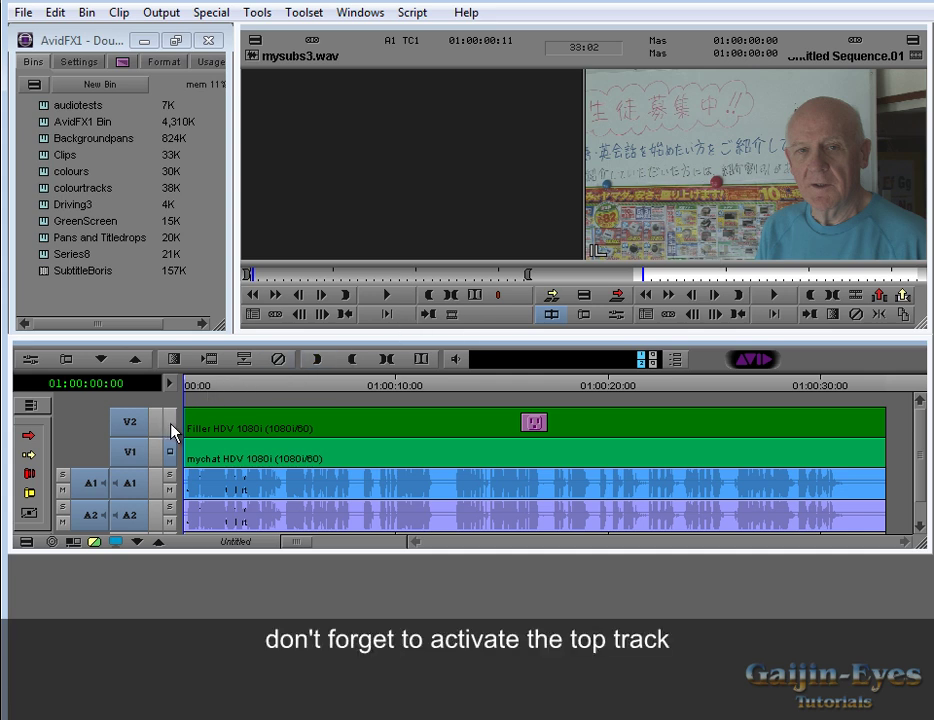
Step: Play the sequence with the spacebar to watch the subtitles over the video
{"action": "key", "text": "space"}
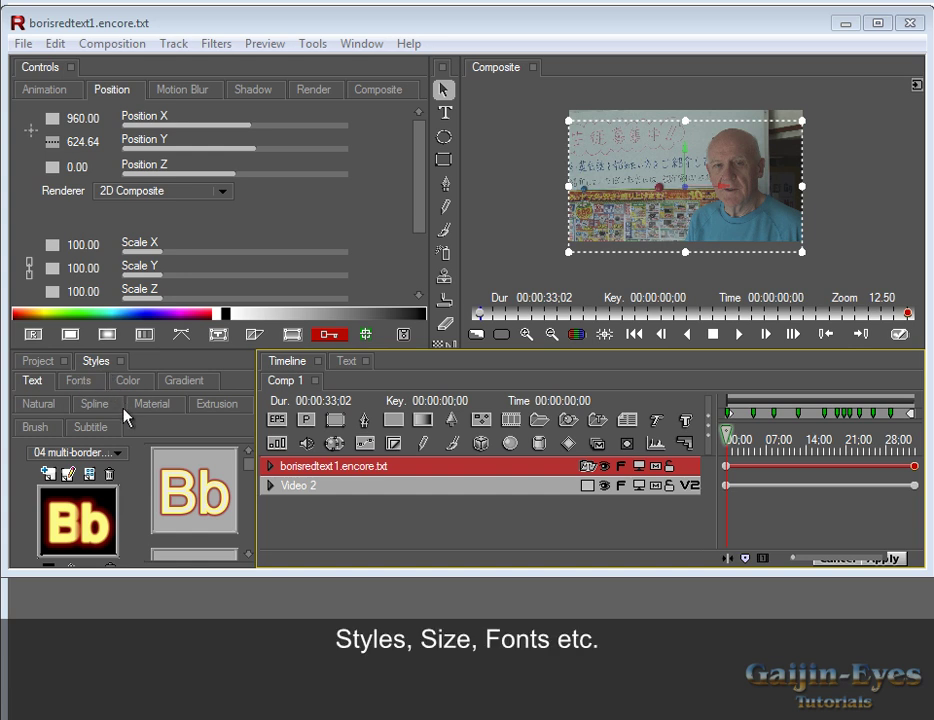
Step: Expand the borisredtext1.encore.txt track to list each subtitle line, like 'In order to show', separately
{"action": "left_click", "coordinate": [270, 466]}
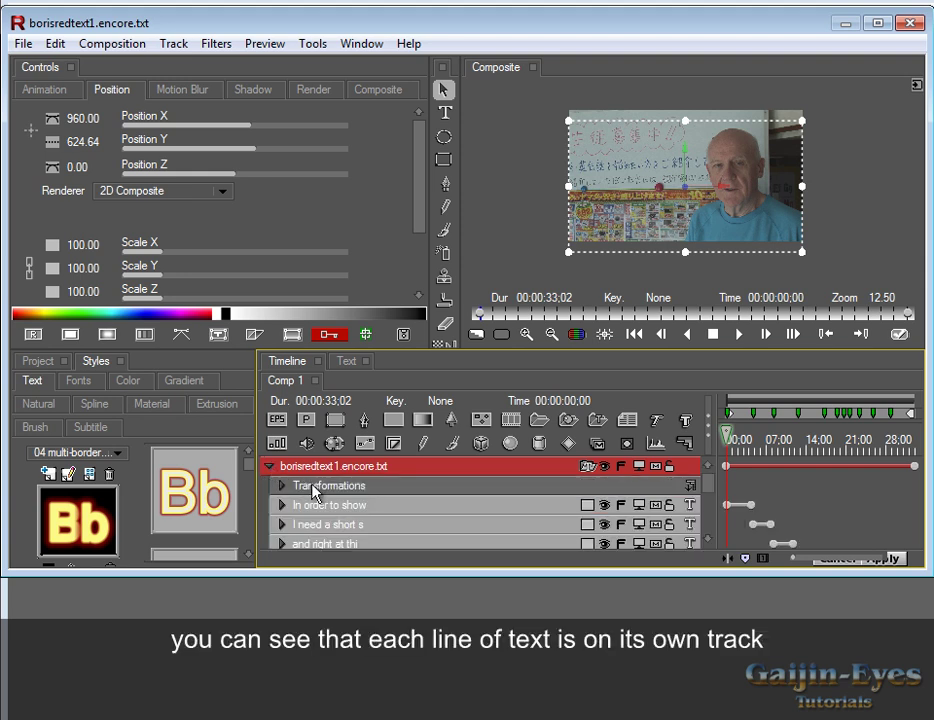
{"action": "scroll", "coordinate": [343, 505], "scroll_direction": "down", "scroll_amount": 1}
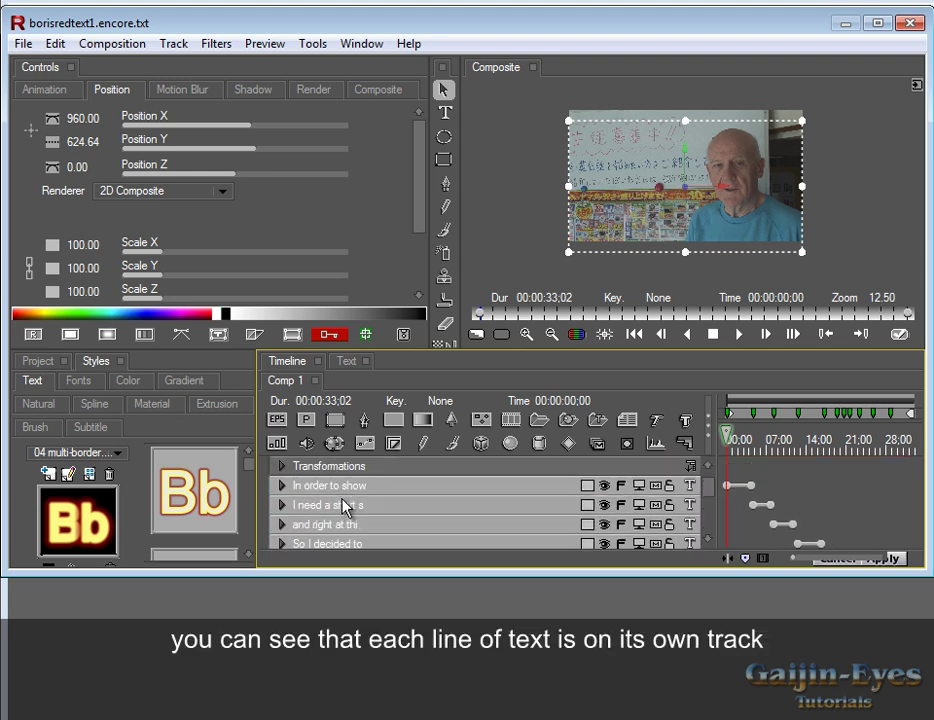